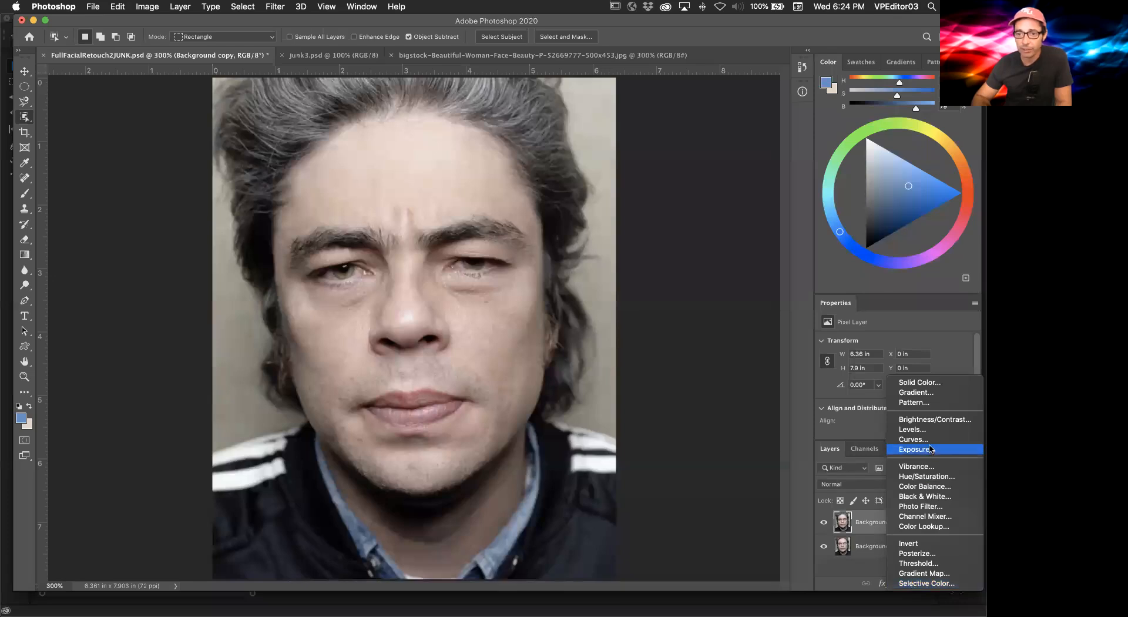
Step: Add a Hue/Saturation adjustment layer with Saturation at -100 and hide the layer
{"action": "left_click", "coordinate": [931, 477]}
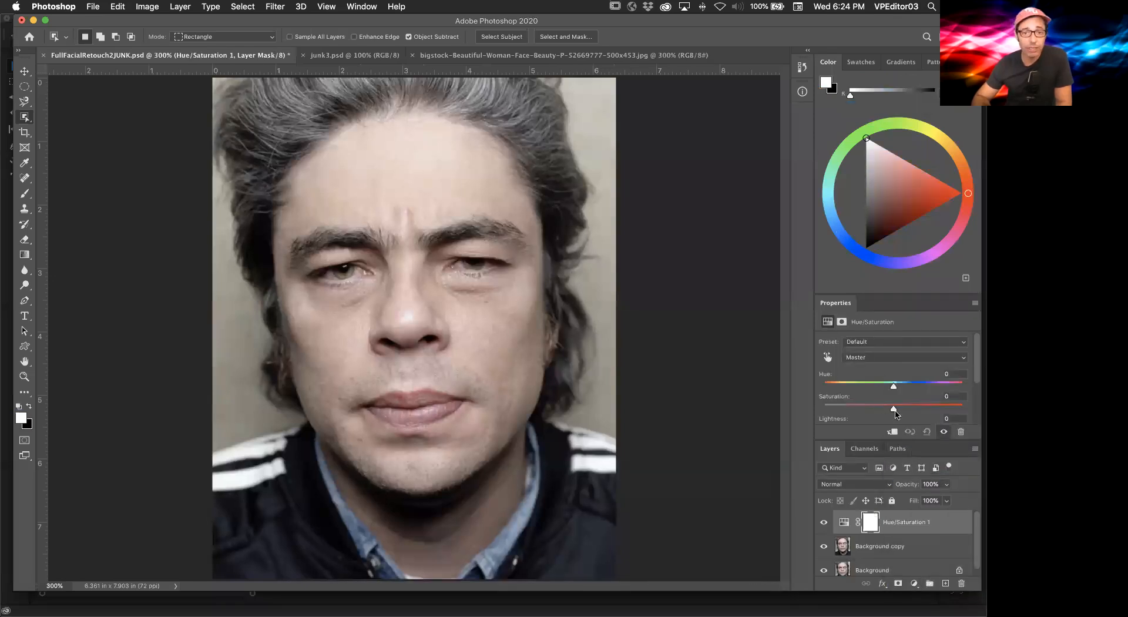
{"action": "left_click_drag", "start_coordinate": [894, 409], "coordinate": [822, 407]}
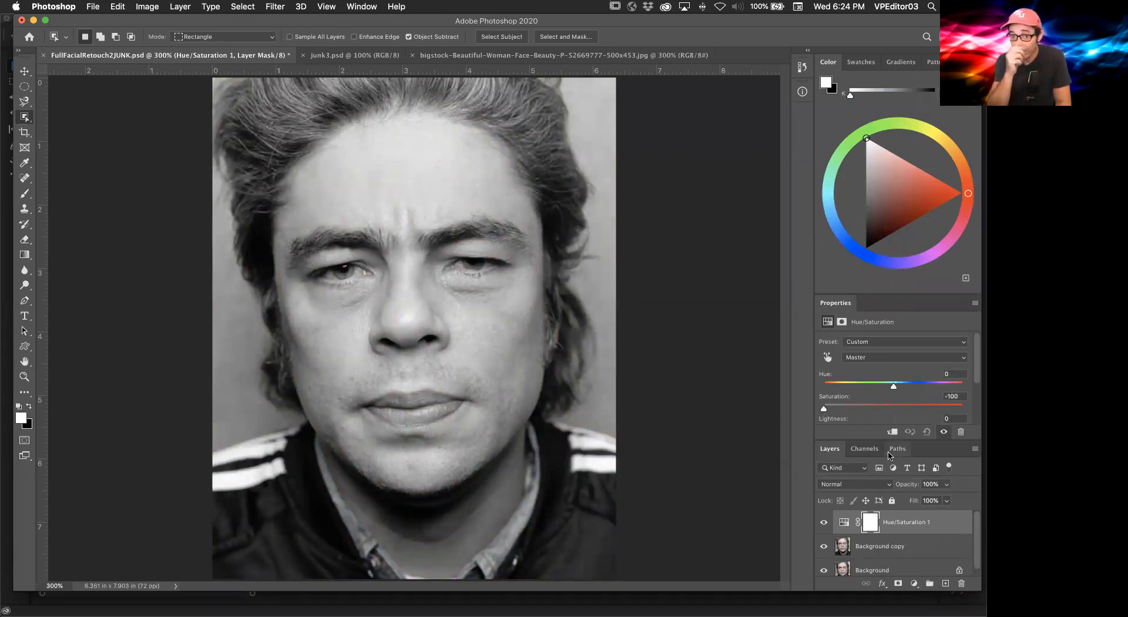
{"action": "left_click", "coordinate": [825, 522]}
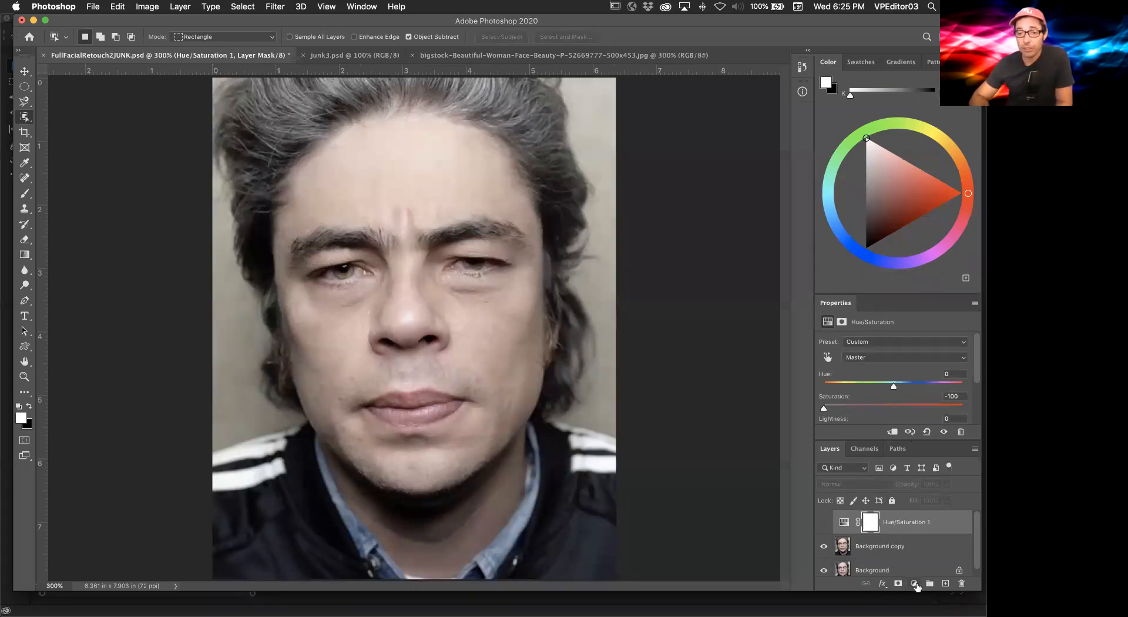
{"action": "left_click", "coordinate": [156, 6]}
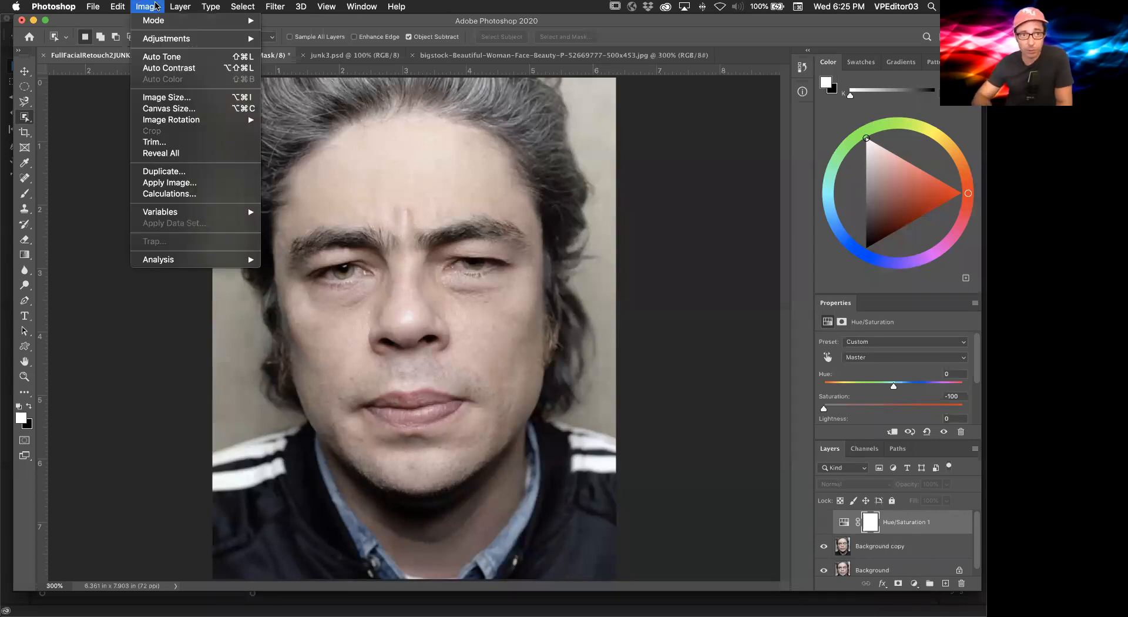
{"action": "mouse_move", "coordinate": [154, 21]}
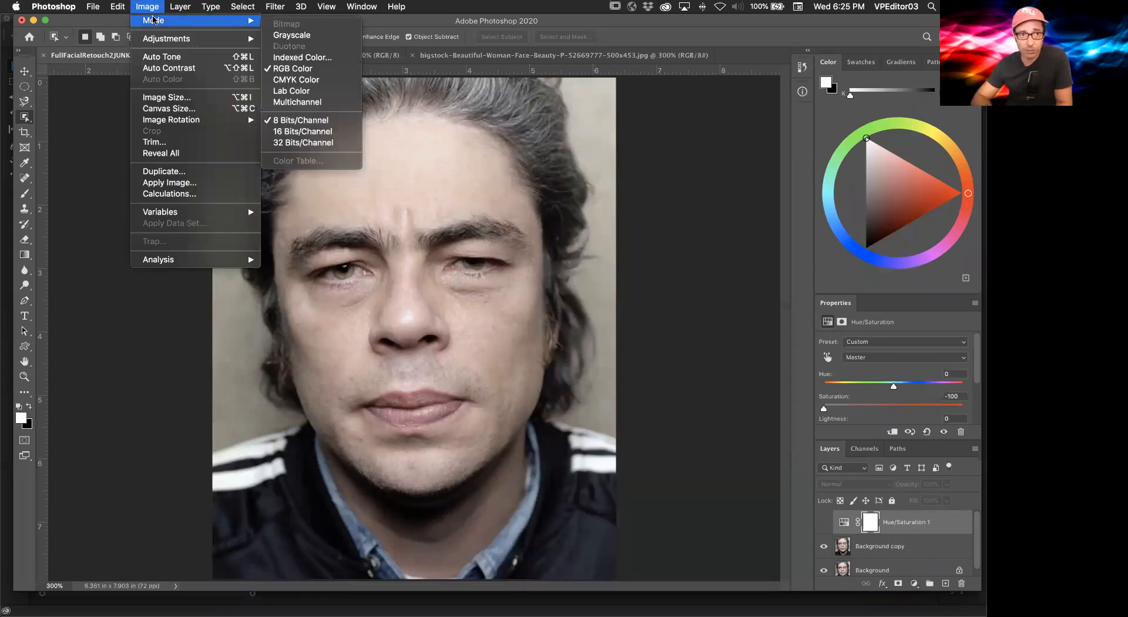
{"action": "left_click", "coordinate": [310, 36]}
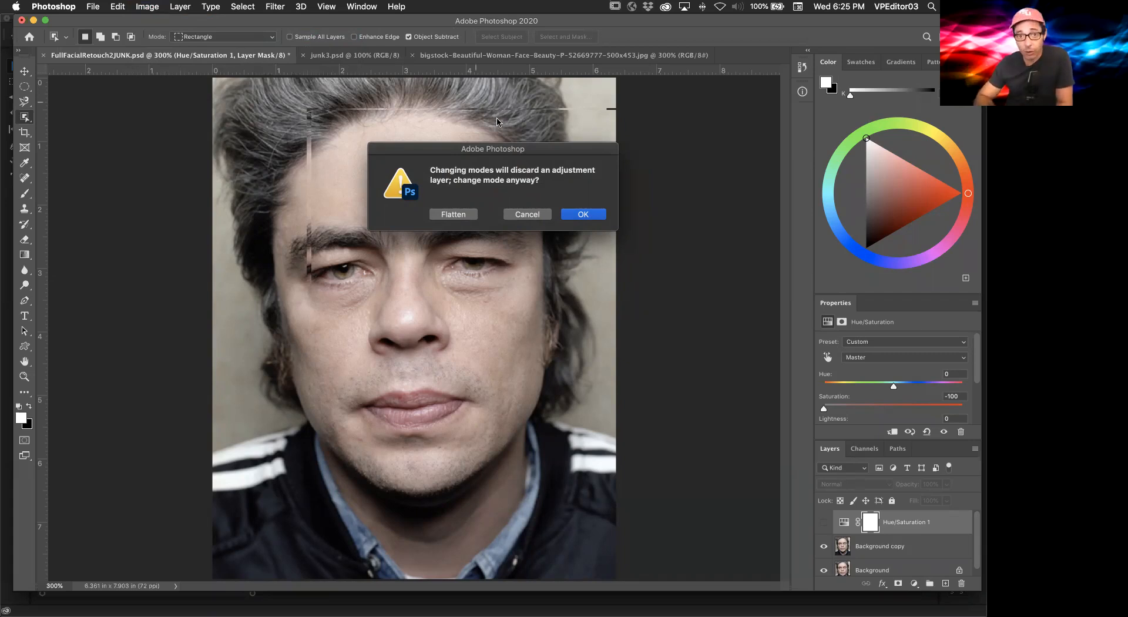
{"action": "left_click_drag", "start_coordinate": [506, 150], "coordinate": [441, 177]}
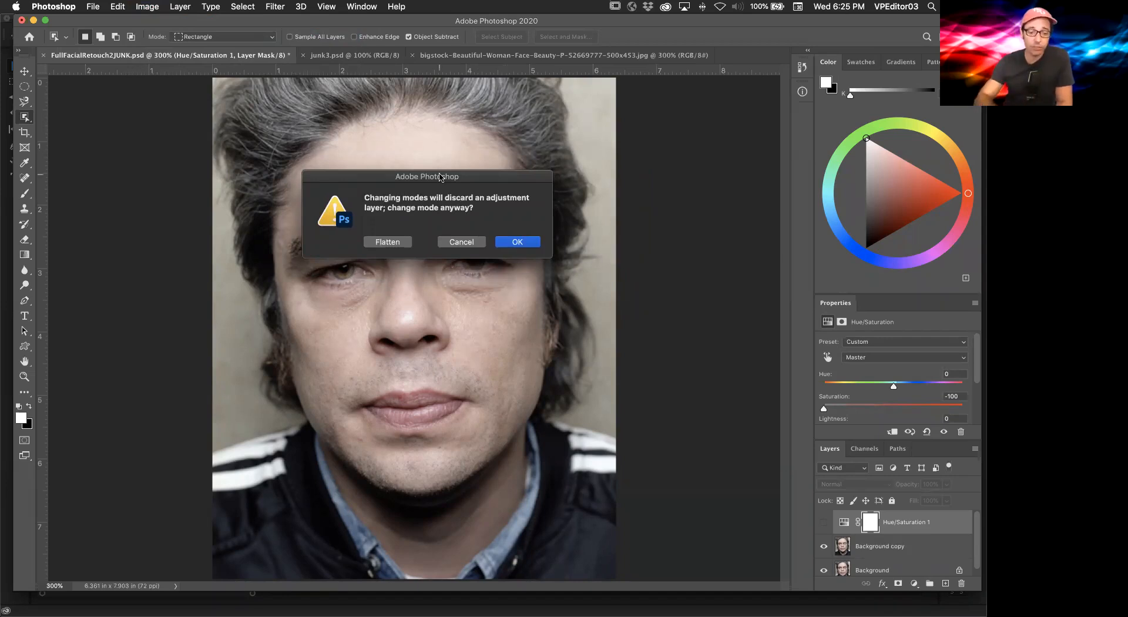
{"action": "left_click_drag", "start_coordinate": [433, 176], "coordinate": [454, 189]}
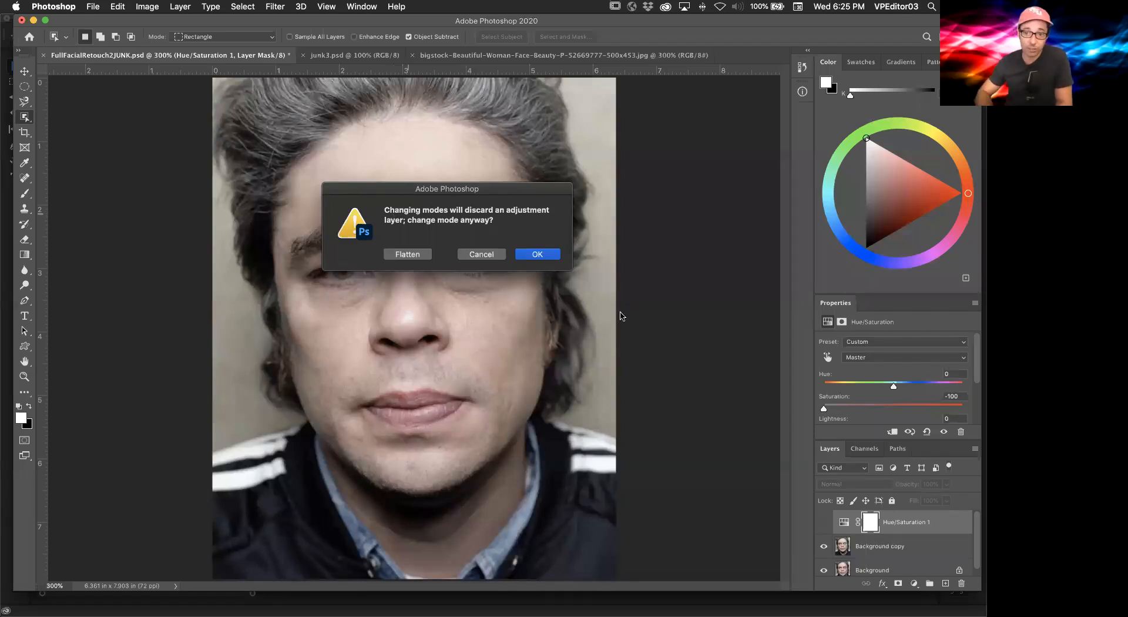
{"action": "left_click", "coordinate": [488, 254]}
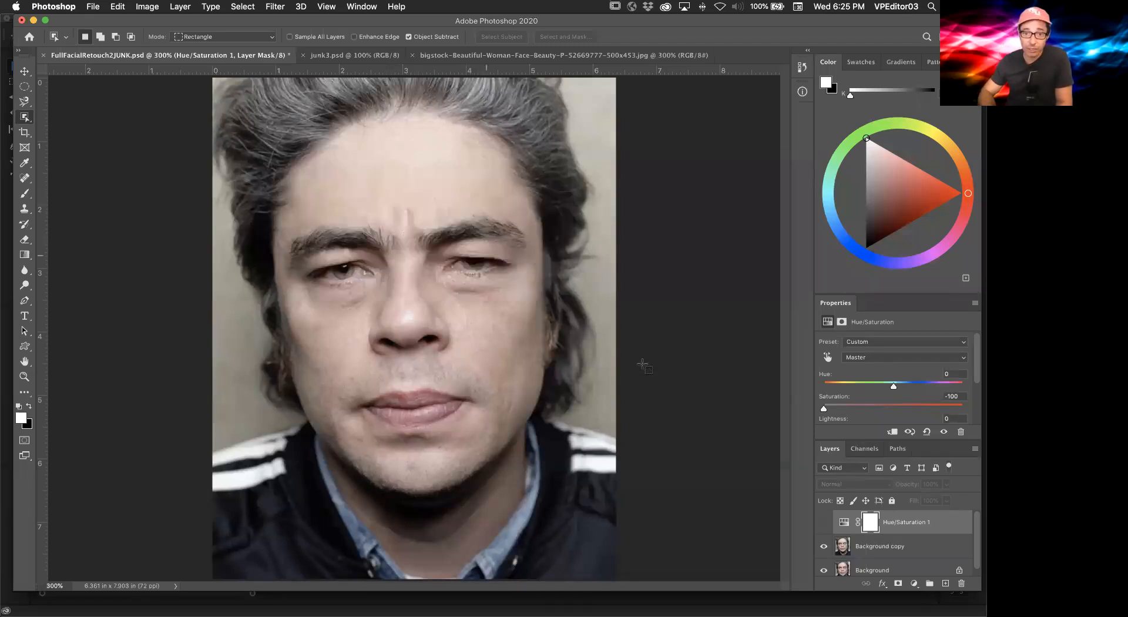
Step: Convert the image to Grayscale mode, discarding the adjustment layer and color information, and undo the conversion
{"action": "left_click", "coordinate": [868, 450]}
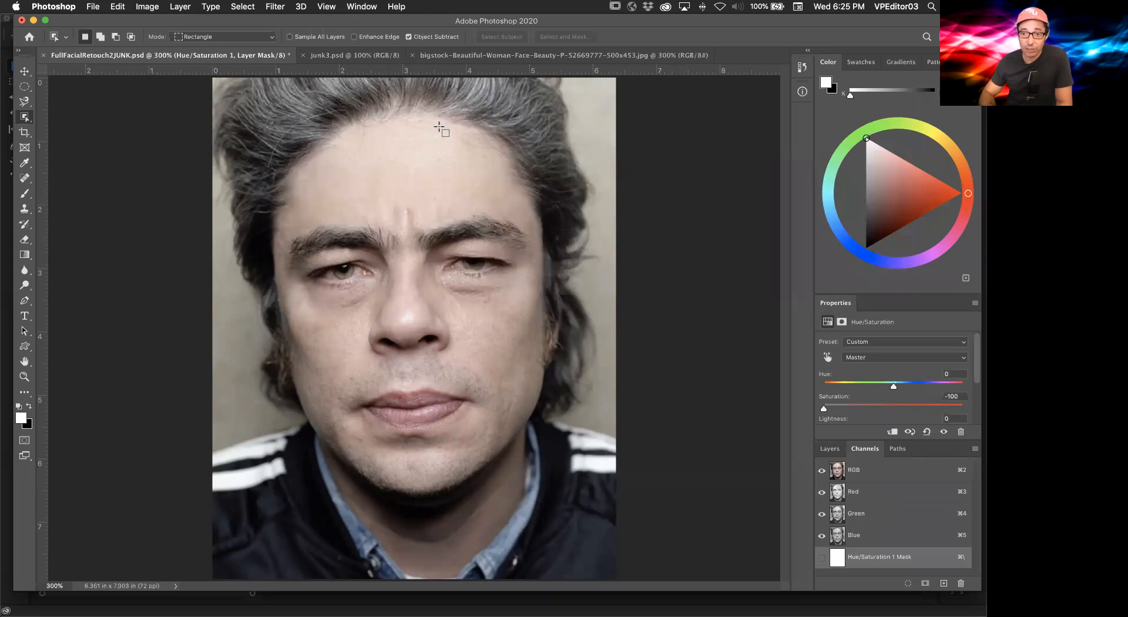
{"action": "left_click", "coordinate": [210, 6]}
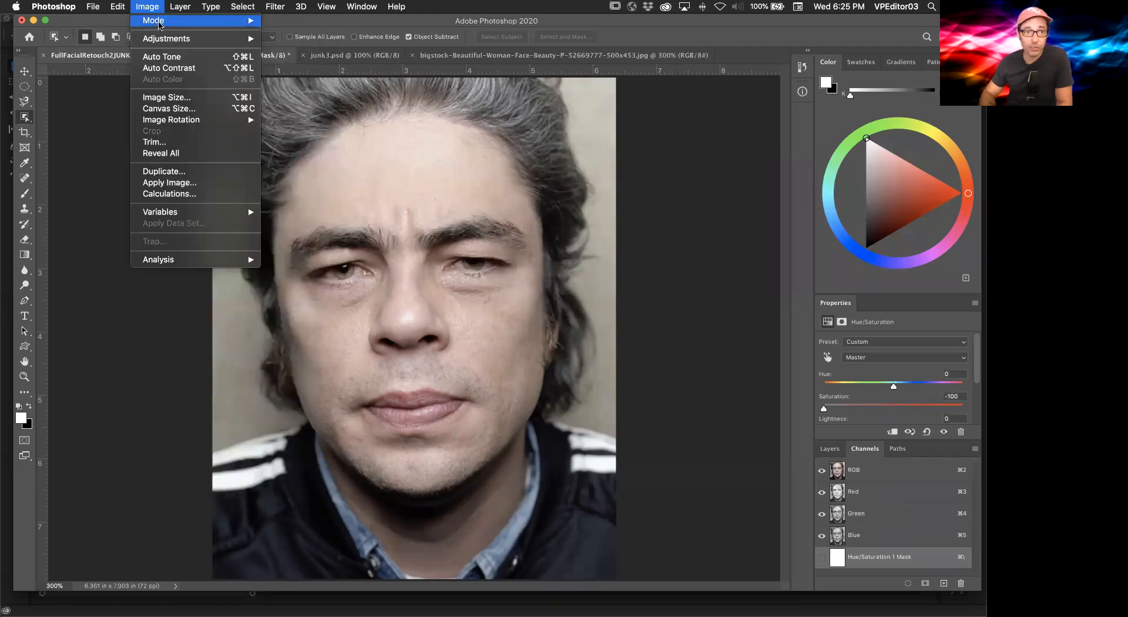
{"action": "mouse_move", "coordinate": [236, 21]}
{"action": "left_click", "coordinate": [307, 36]}
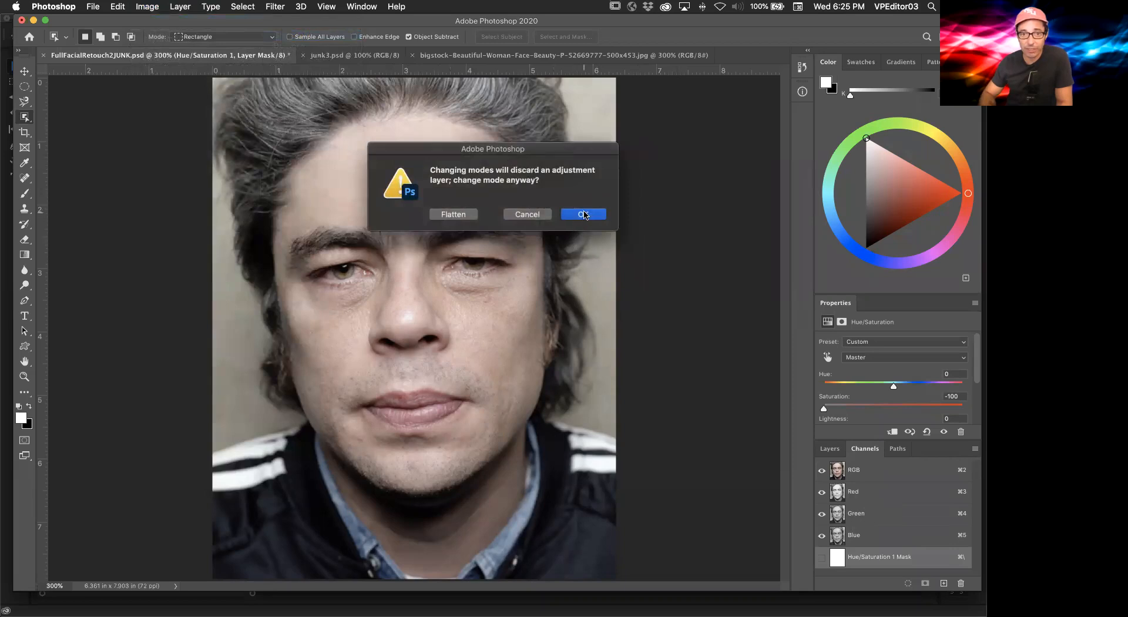
{"action": "left_click", "coordinate": [585, 215]}
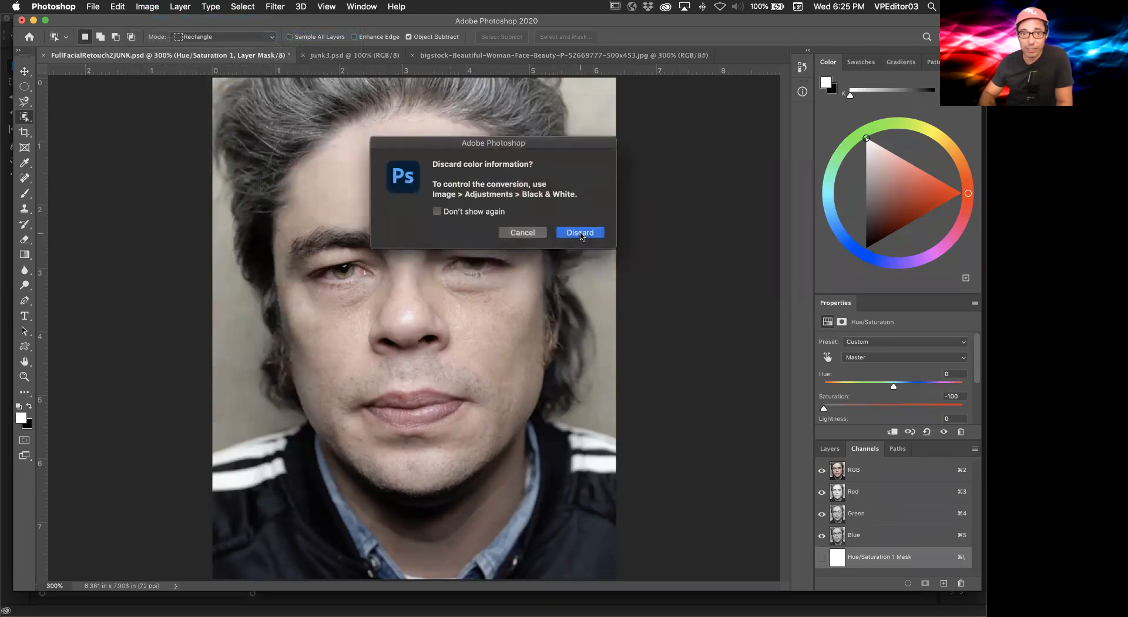
{"action": "left_click", "coordinate": [580, 233]}
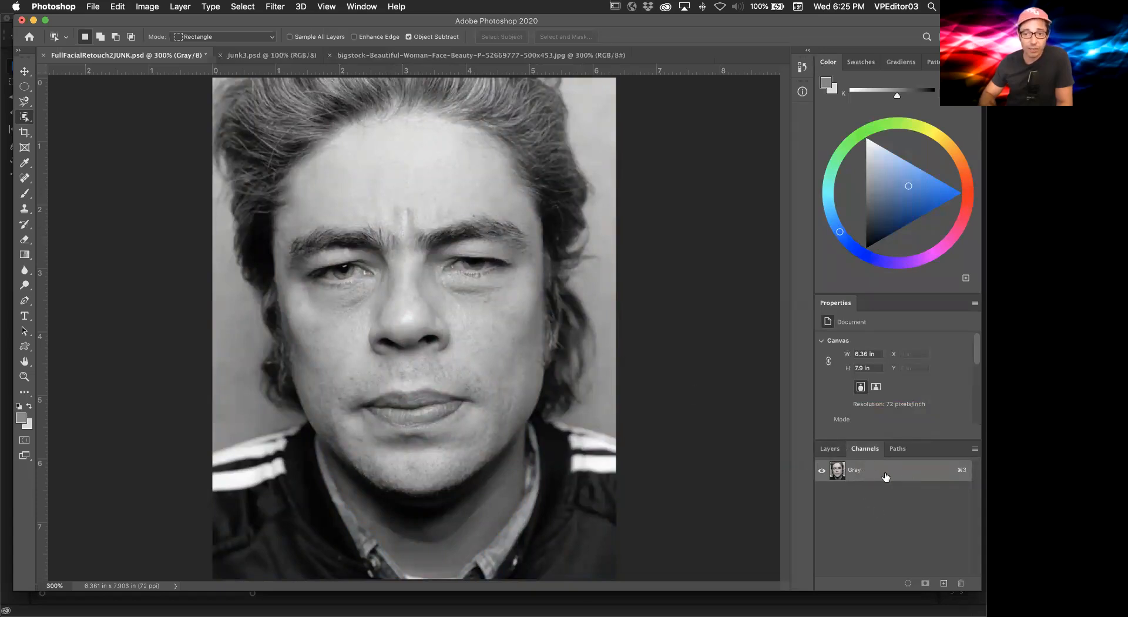
{"action": "key", "text": "super+z"}
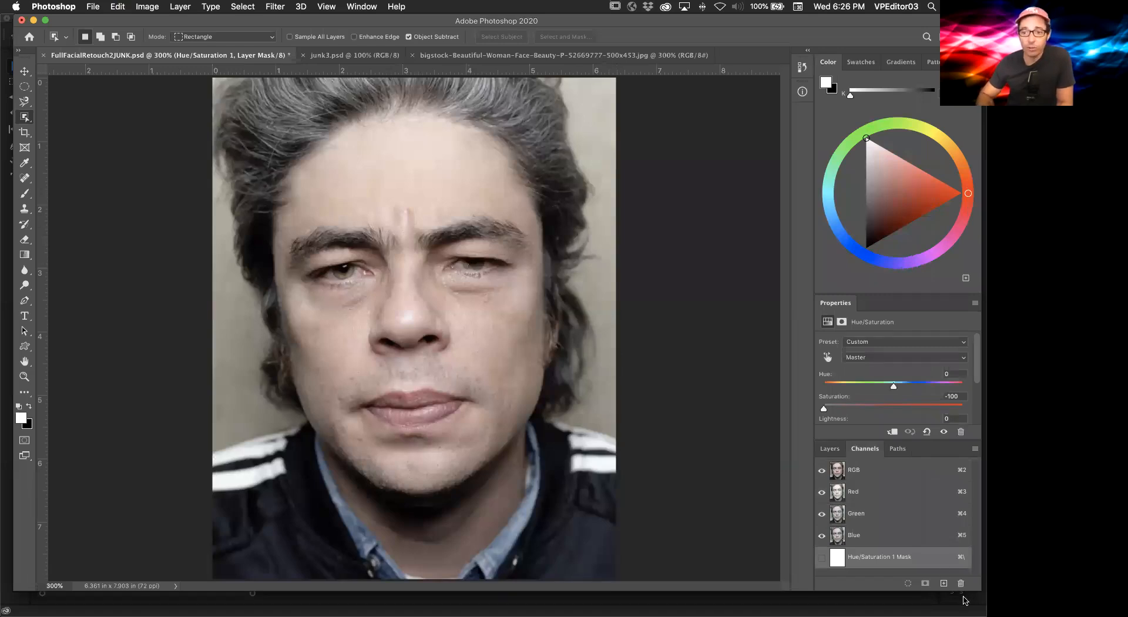
Step: Preview the Hue/Saturation desaturation on the portrait by showing its layer and hiding it again
{"action": "left_click_drag", "start_coordinate": [930, 567], "coordinate": [960, 583]}
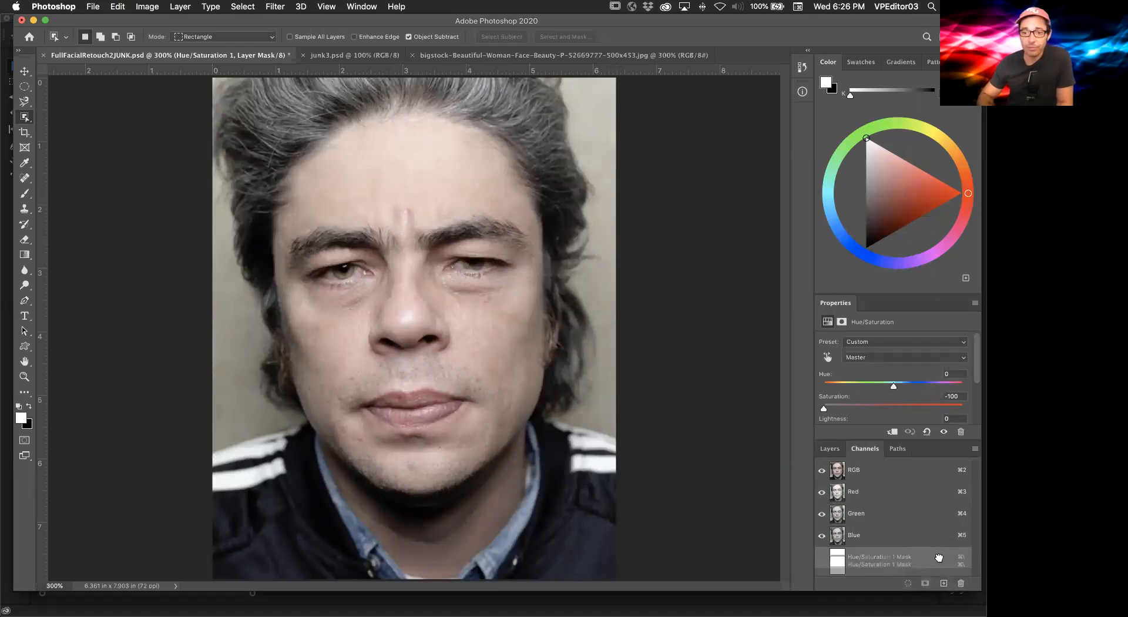
{"action": "key", "text": "x"}
{"action": "left_click", "coordinate": [830, 450]}
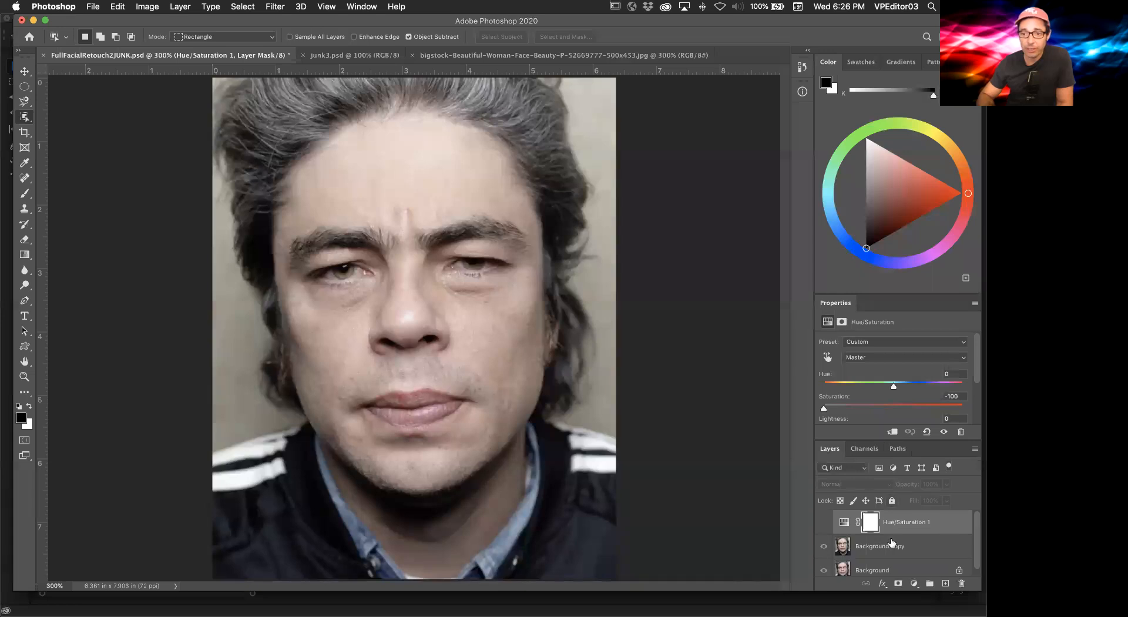
{"action": "key", "text": "x"}
{"action": "left_click", "coordinate": [824, 523]}
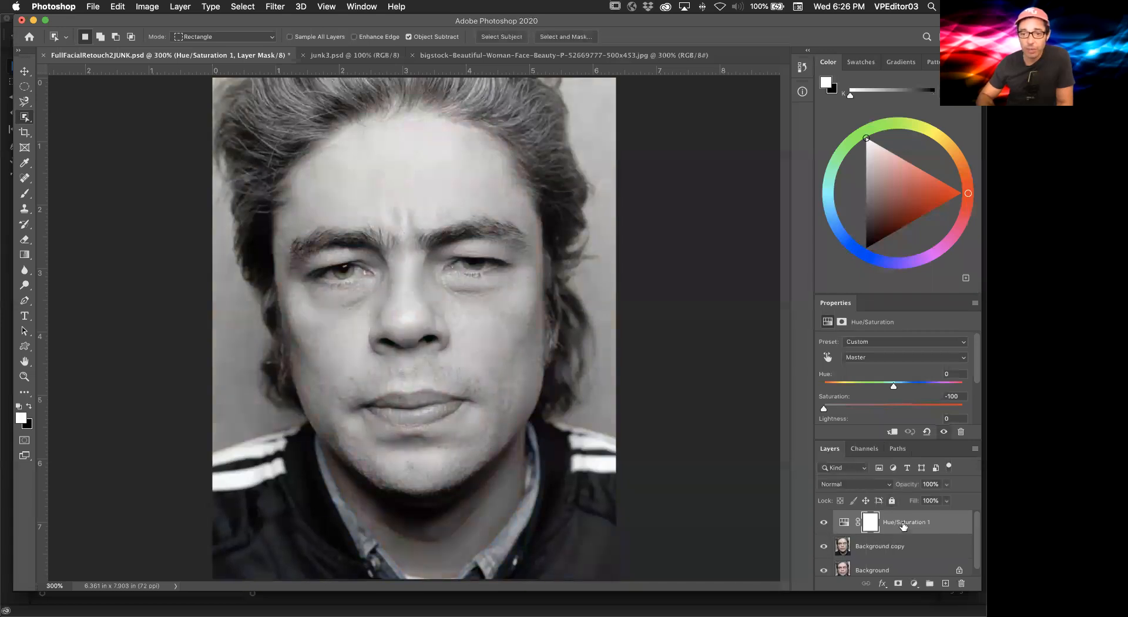
{"action": "left_click", "coordinate": [824, 523]}
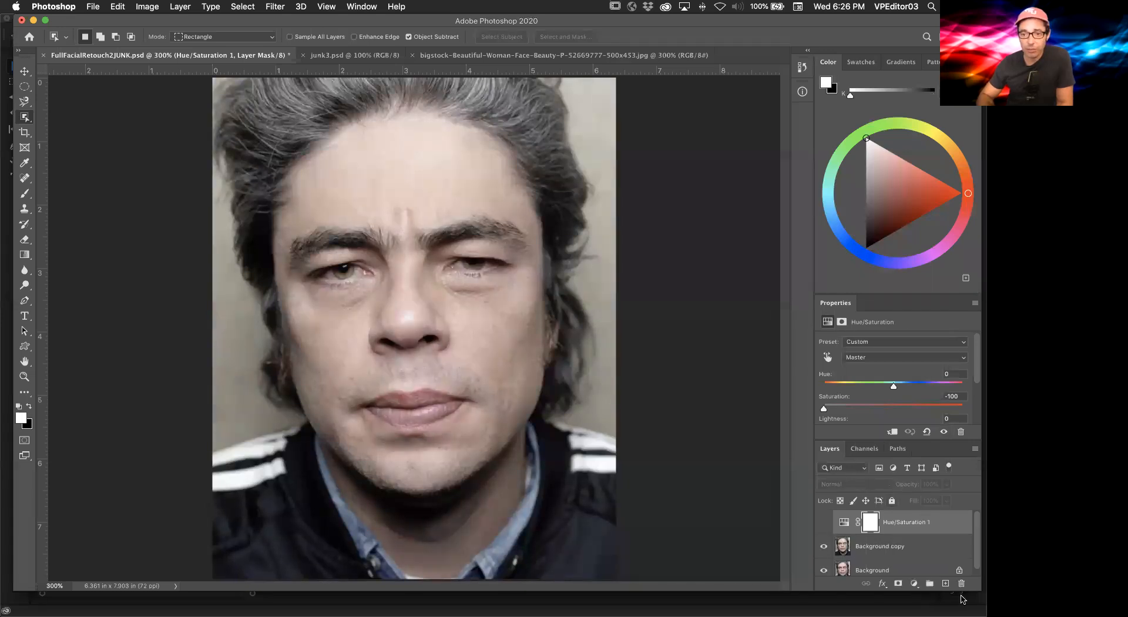
Step: Add a Black & White adjustment layer and float its properties enlarged so that all six color sliders show
{"action": "left_click", "coordinate": [912, 584]}
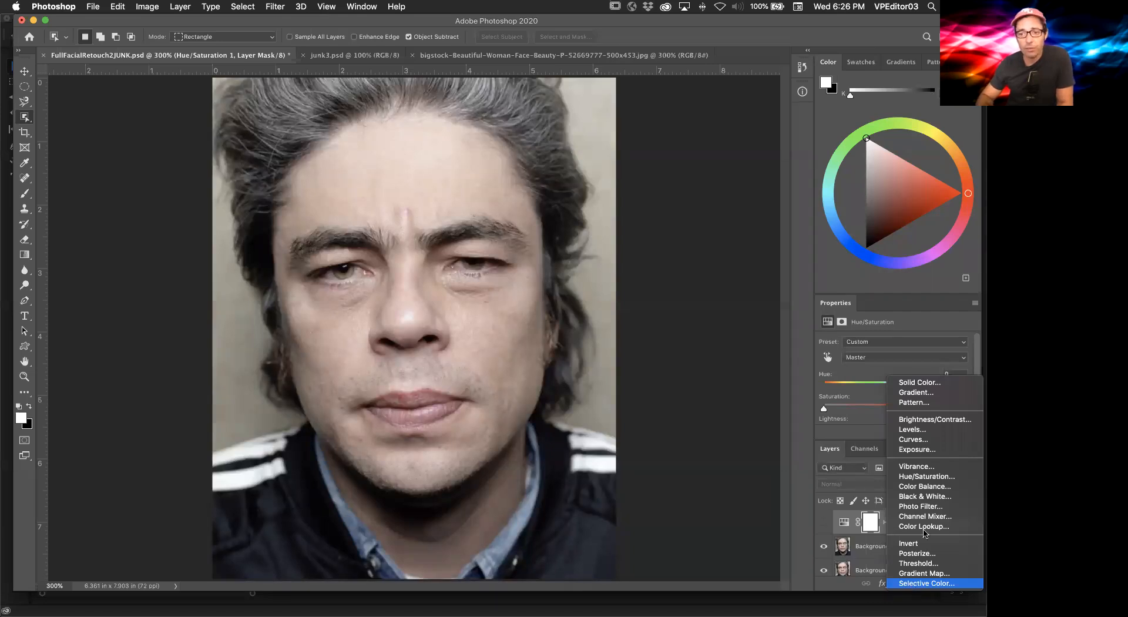
{"action": "left_click", "coordinate": [925, 497]}
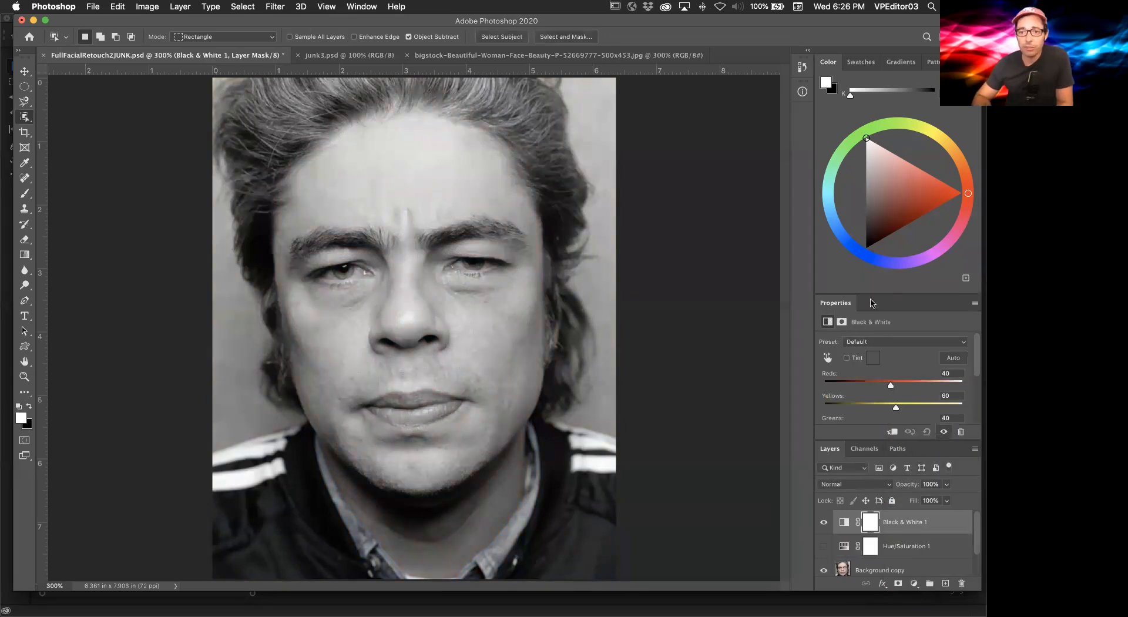
{"action": "left_click_drag", "start_coordinate": [852, 302], "coordinate": [686, 95]}
{"action": "left_click_drag", "start_coordinate": [812, 304], "coordinate": [833, 438]}
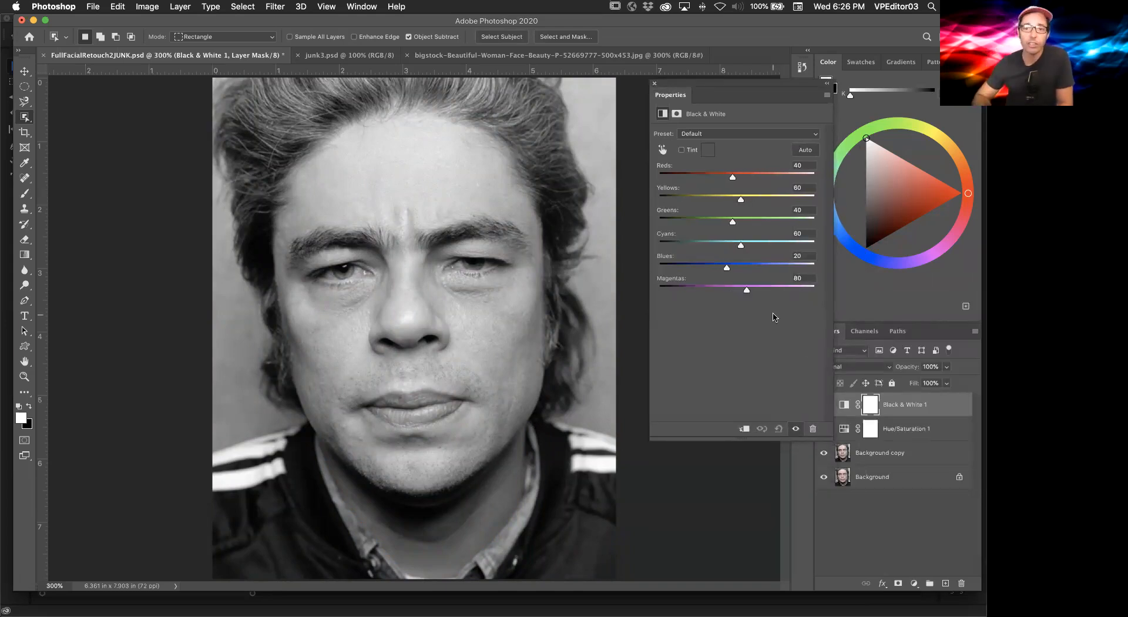
Step: Try Black & White settings of Reds -138 with Yellows 300, and of Reds -68 with Yellows -181
{"action": "left_click_drag", "start_coordinate": [733, 179], "coordinate": [722, 179]}
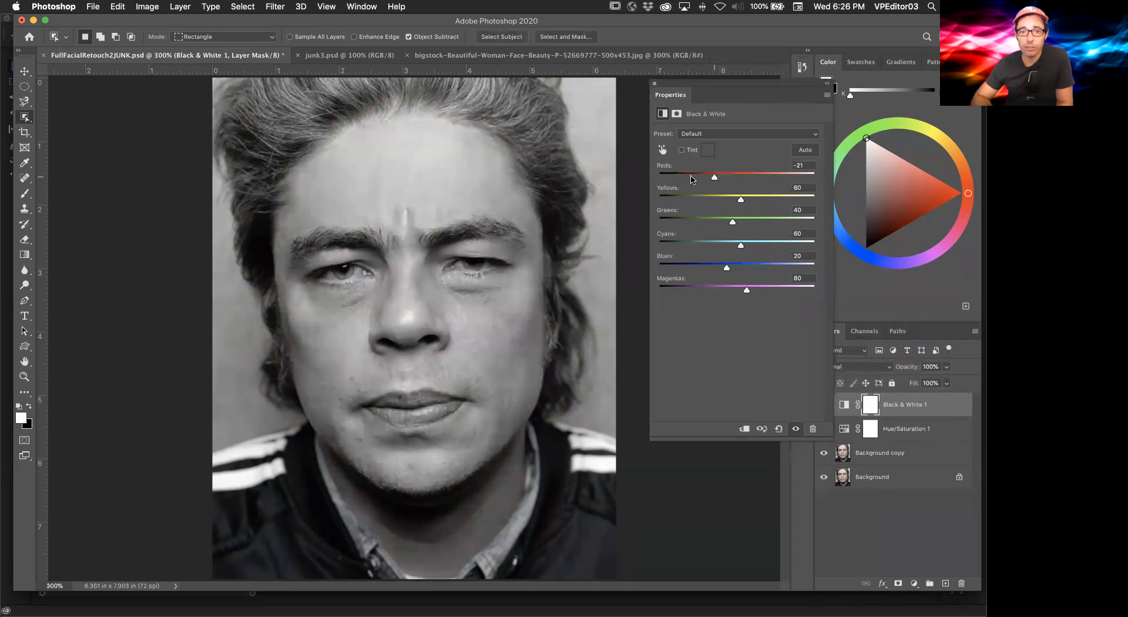
{"action": "left_click", "coordinate": [679, 178]}
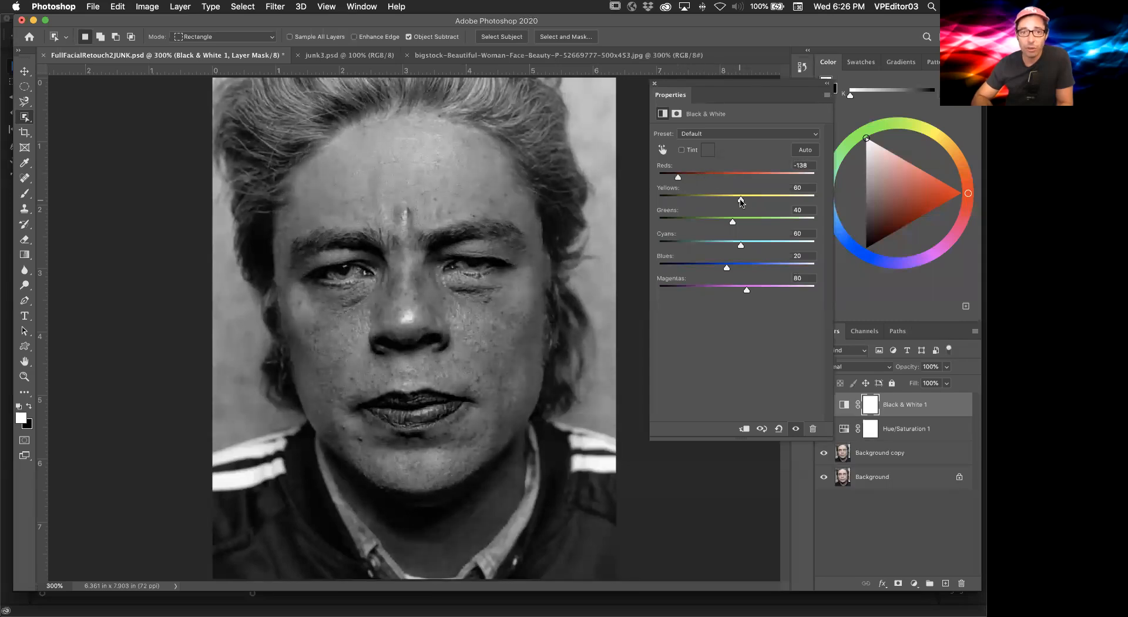
{"action": "left_click_drag", "start_coordinate": [741, 200], "coordinate": [817, 200]}
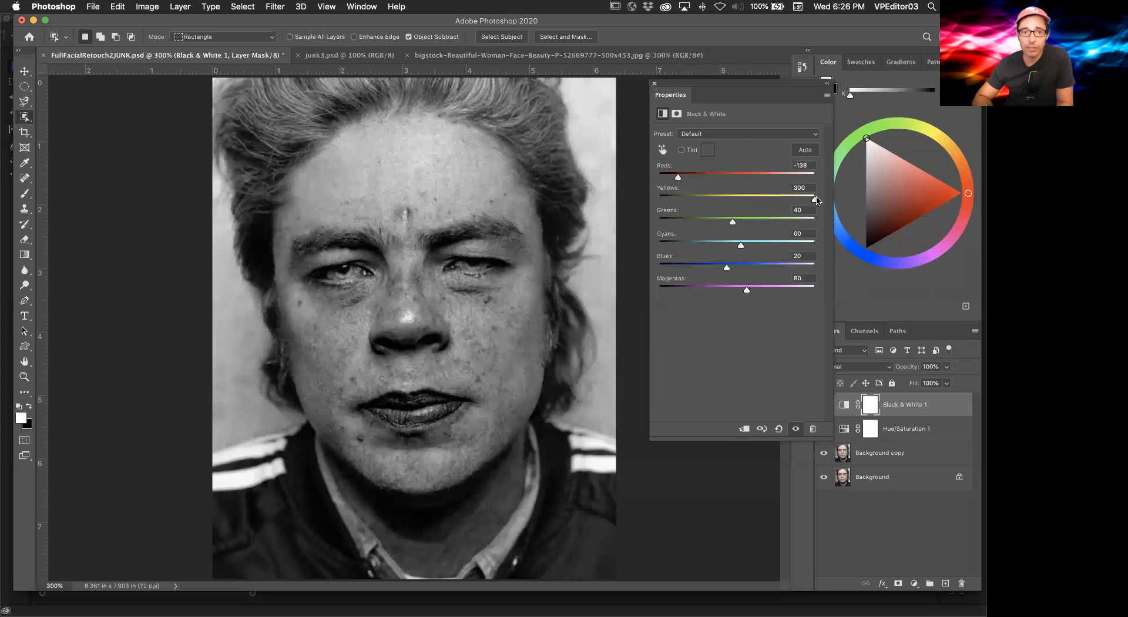
{"action": "left_click_drag", "start_coordinate": [678, 177], "coordinate": [663, 200]}
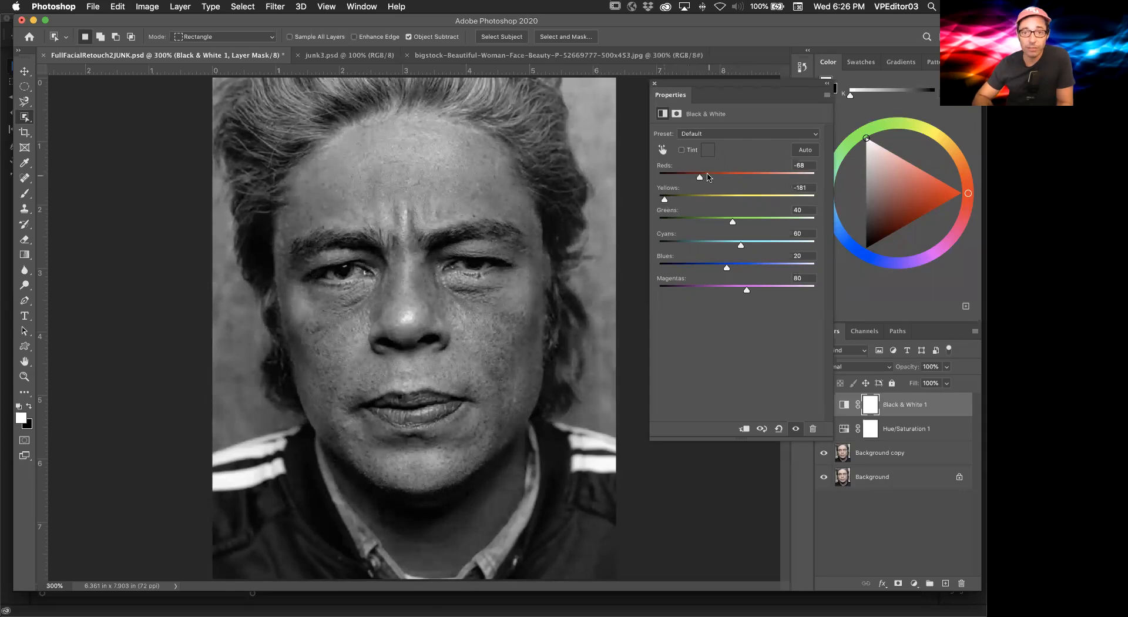
Step: Brighten the skin tones by setting the Black & White Reds to 150 and Yellows to 63
{"action": "left_click_drag", "start_coordinate": [701, 177], "coordinate": [780, 178]}
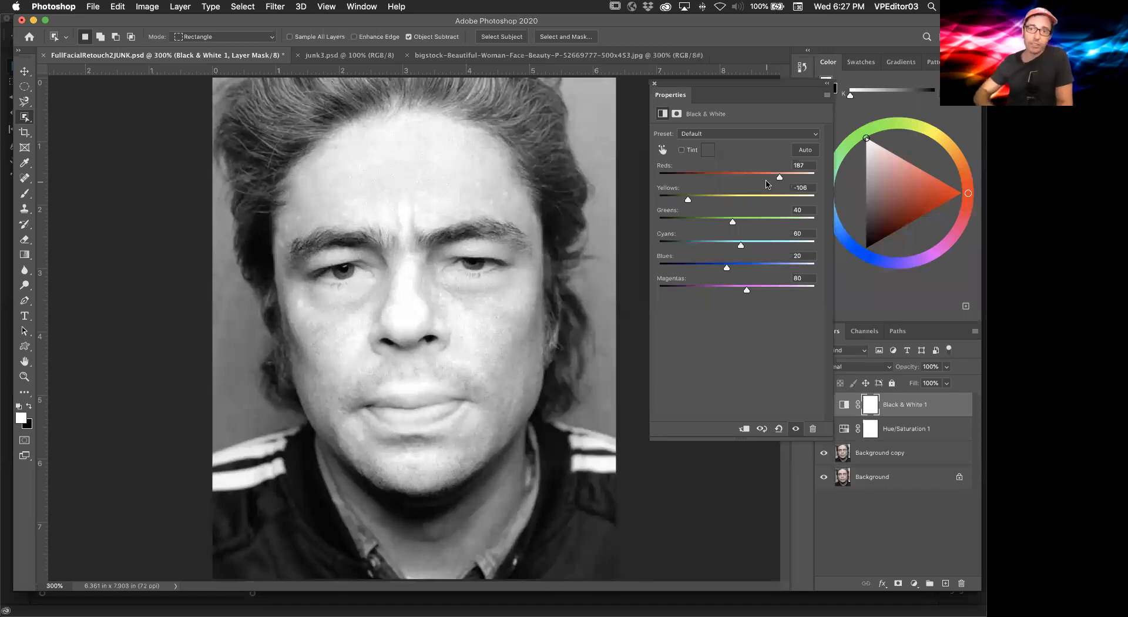
{"action": "left_click_drag", "start_coordinate": [780, 177], "coordinate": [826, 174]}
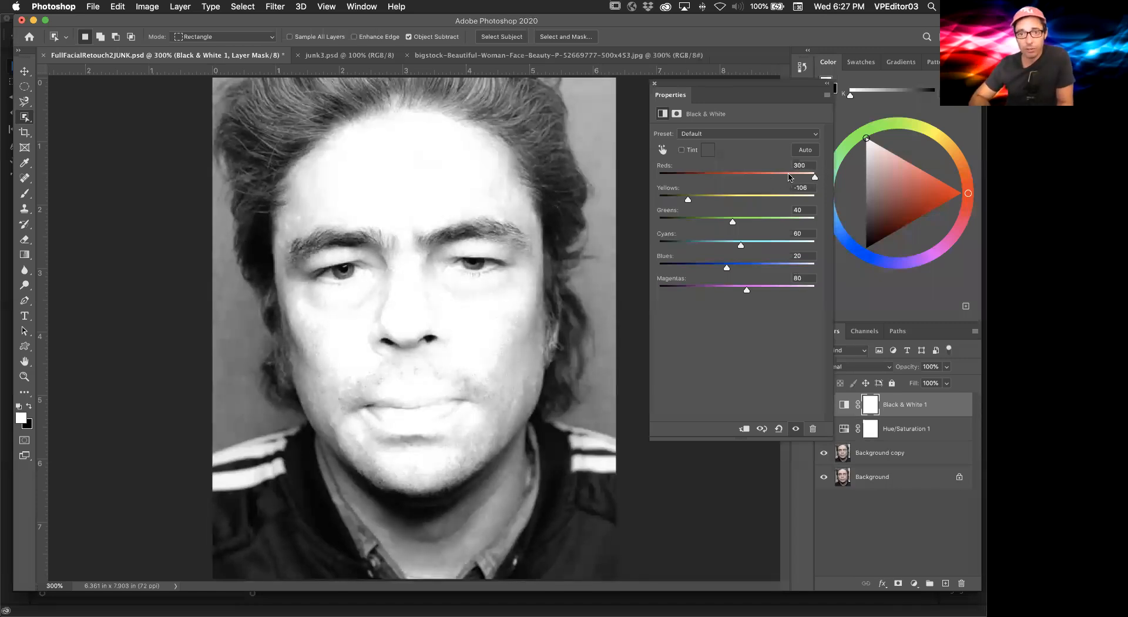
{"action": "mouse_move", "coordinate": [788, 177]}
{"action": "left_mouse_down"}
{"action": "mouse_move", "coordinate": [758, 177]}
{"action": "mouse_move", "coordinate": [768, 174]}
{"action": "left_mouse_up"}
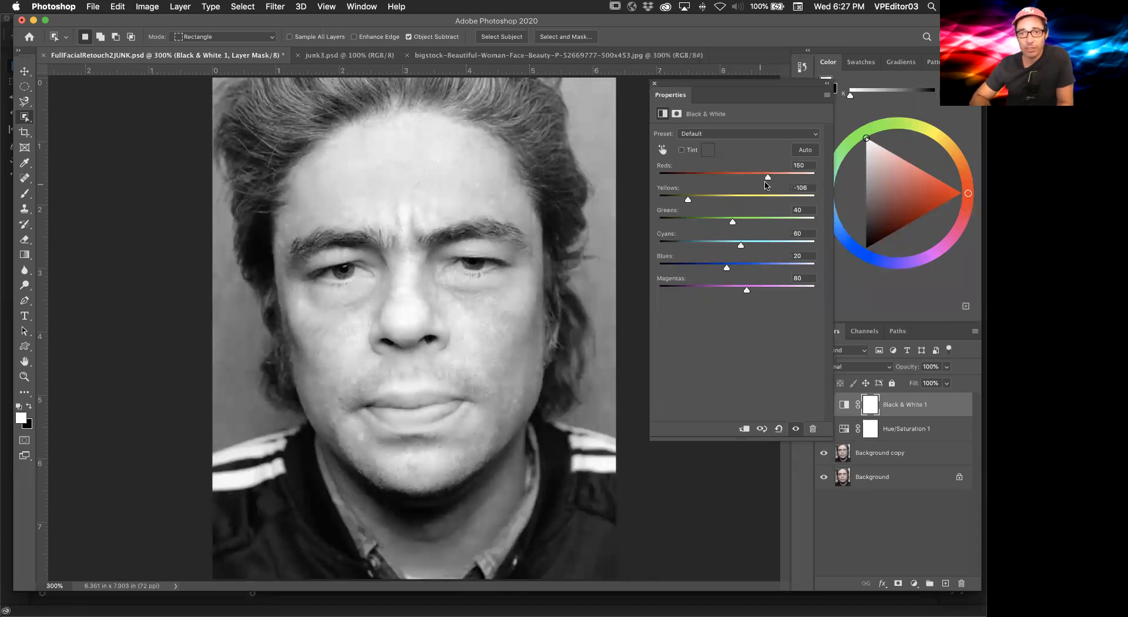
{"action": "left_click_drag", "start_coordinate": [689, 202], "coordinate": [741, 201]}
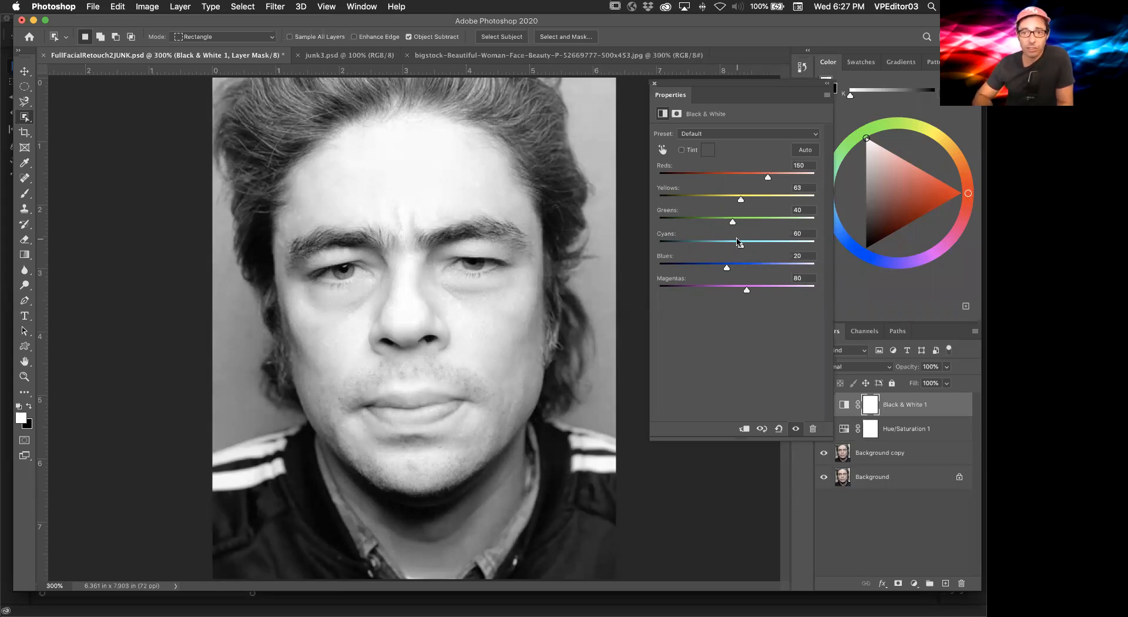
Step: Set the Black & White Cyans to 59, Blues to 268, Magentas to -115 and Reds to 148, and close the properties
{"action": "left_click_drag", "start_coordinate": [742, 247], "coordinate": [685, 287]}
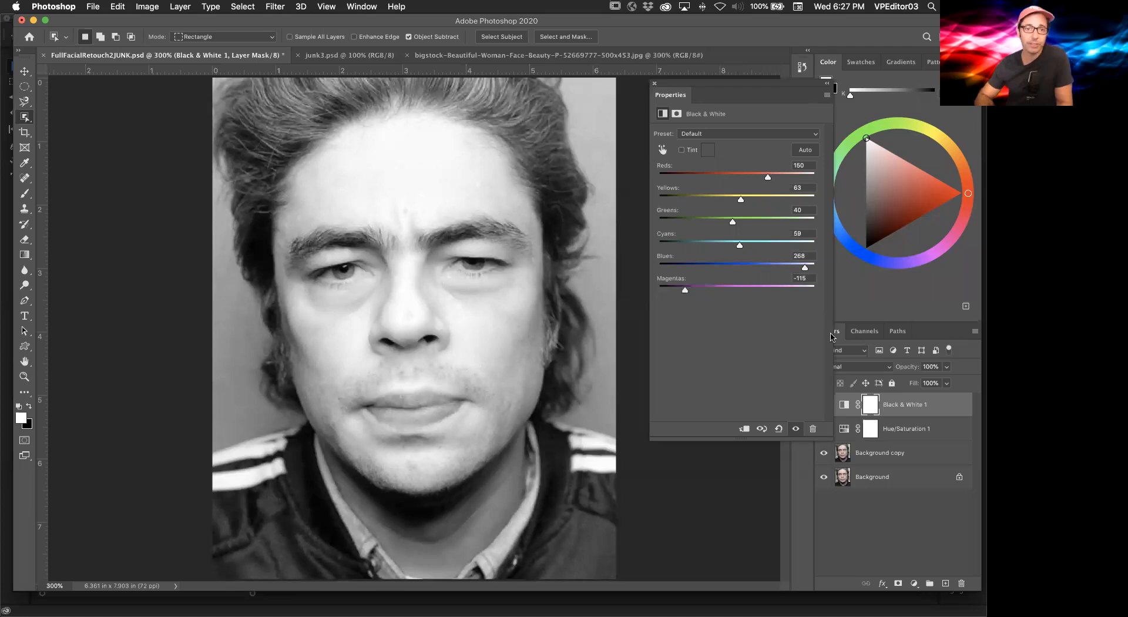
{"action": "mouse_move", "coordinate": [769, 178]}
{"action": "left_mouse_down"}
{"action": "mouse_move", "coordinate": [781, 179]}
{"action": "mouse_move", "coordinate": [767, 178]}
{"action": "left_mouse_up"}
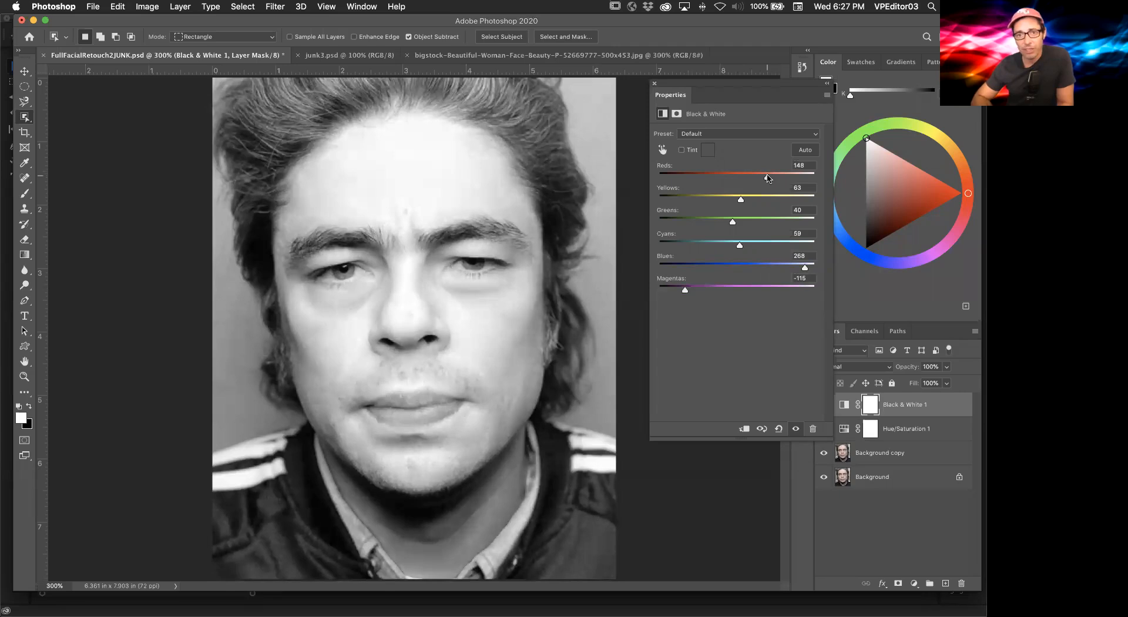
{"action": "left_click", "coordinate": [654, 84]}
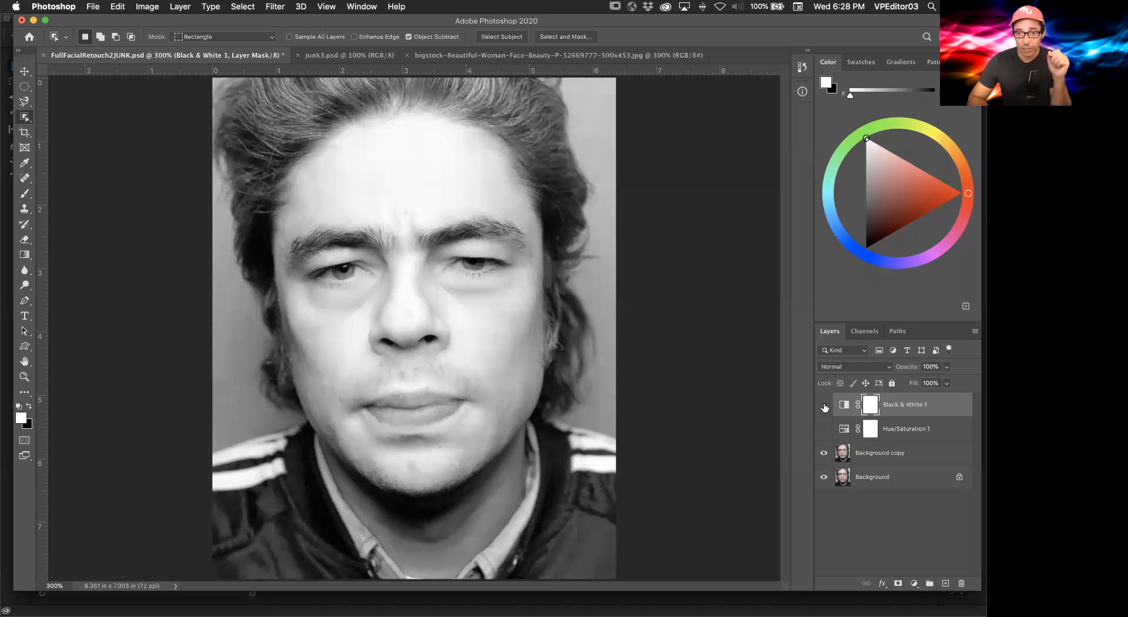
Step: Compare the Hue/Saturation and Black & White conversions by alternating the visibility of the two layers, ending with Black & White shown
{"action": "left_click", "coordinate": [823, 405]}
{"action": "left_click", "coordinate": [824, 431]}
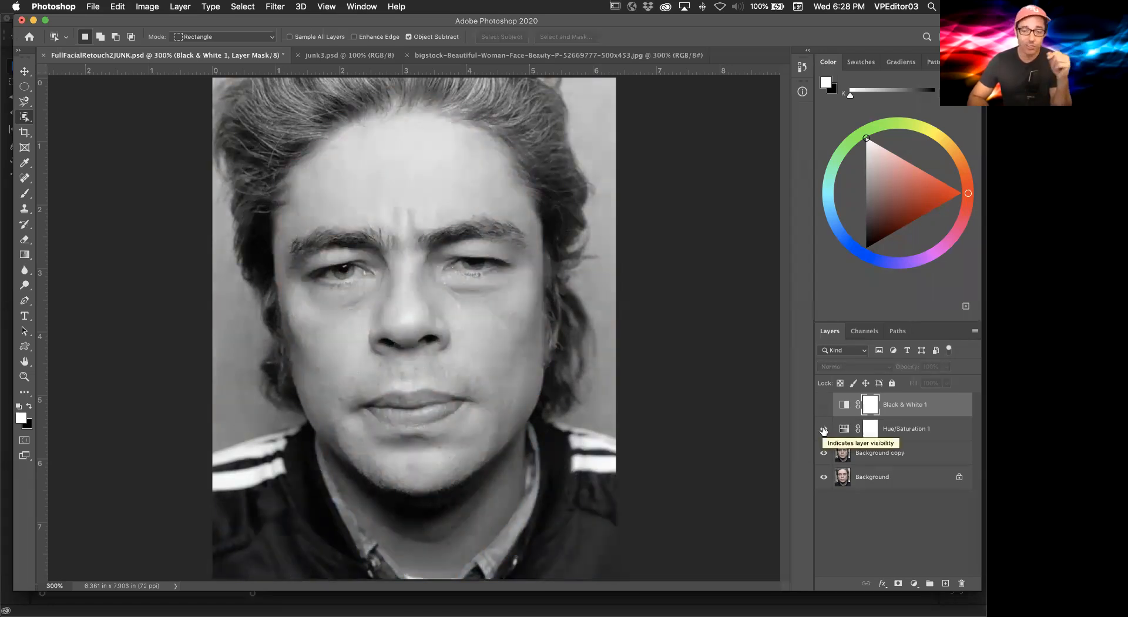
{"action": "left_click", "coordinate": [824, 429]}
{"action": "left_click", "coordinate": [824, 406]}
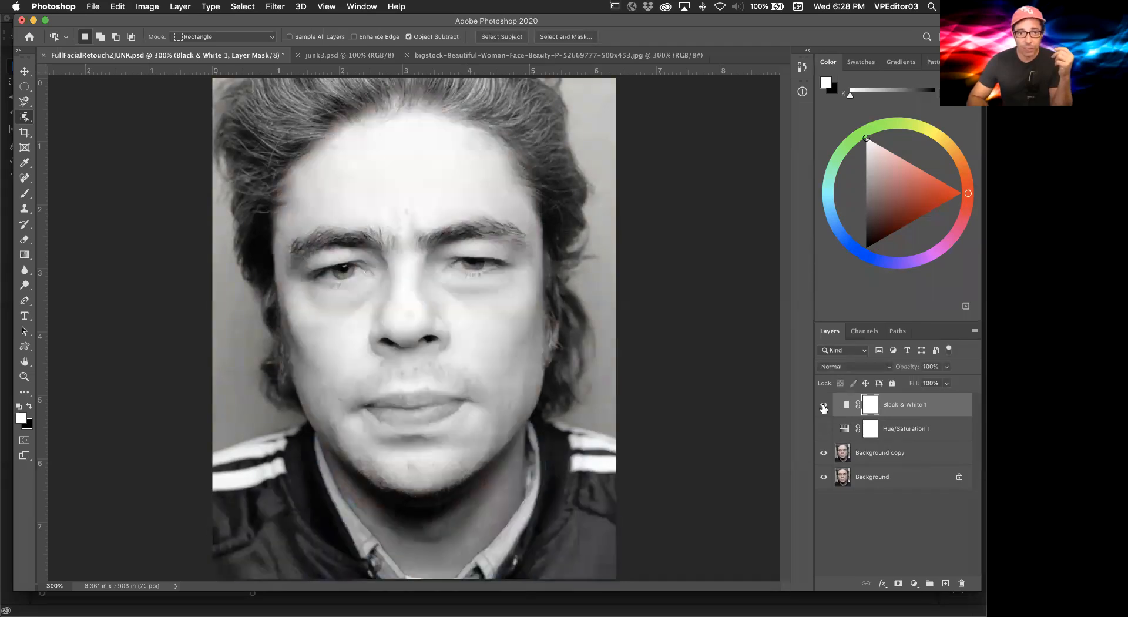
Step: Compare the portrait with and without the Black & White adjustment by toggling that layer's visibility
{"action": "left_click", "coordinate": [824, 405]}
{"action": "left_click", "coordinate": [825, 405]}
{"action": "left_click", "coordinate": [826, 406]}
{"action": "left_click", "coordinate": [825, 406]}
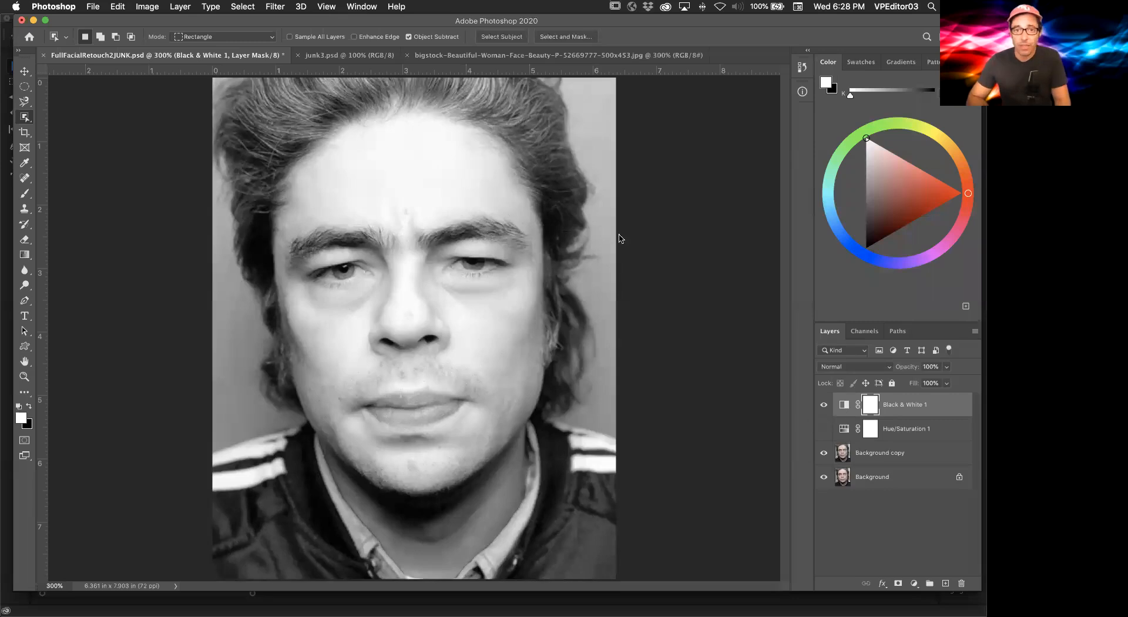
Step: Switch to the bigstock-Beautiful-Woman-Face-Beauty document and add a Black & White adjustment layer above its Background
{"action": "left_click", "coordinate": [491, 55]}
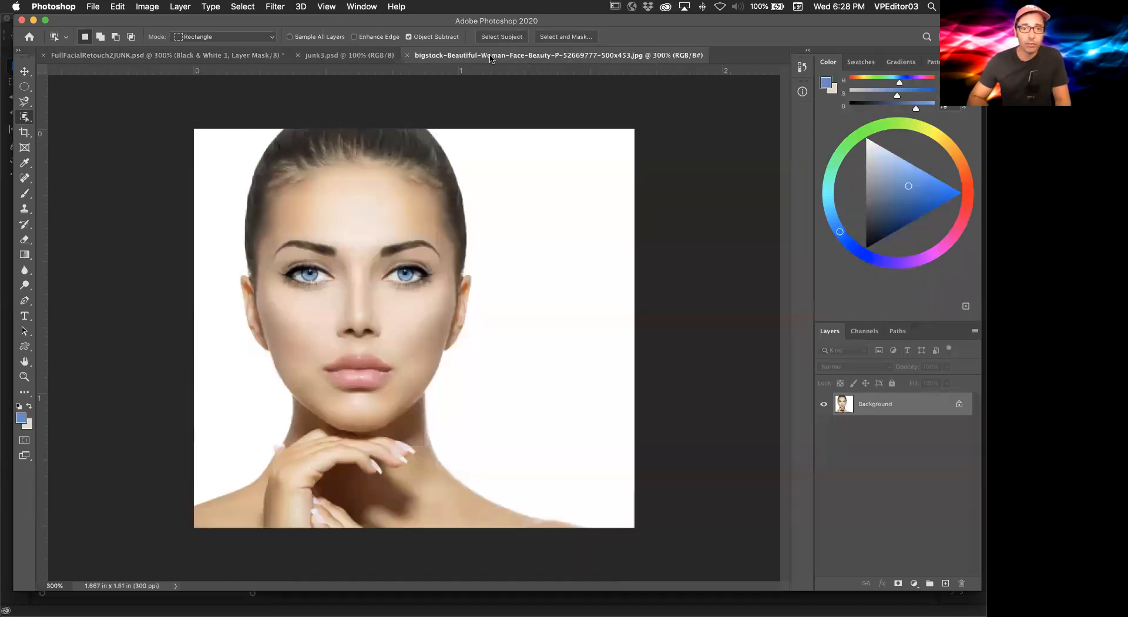
{"action": "left_click", "coordinate": [913, 583]}
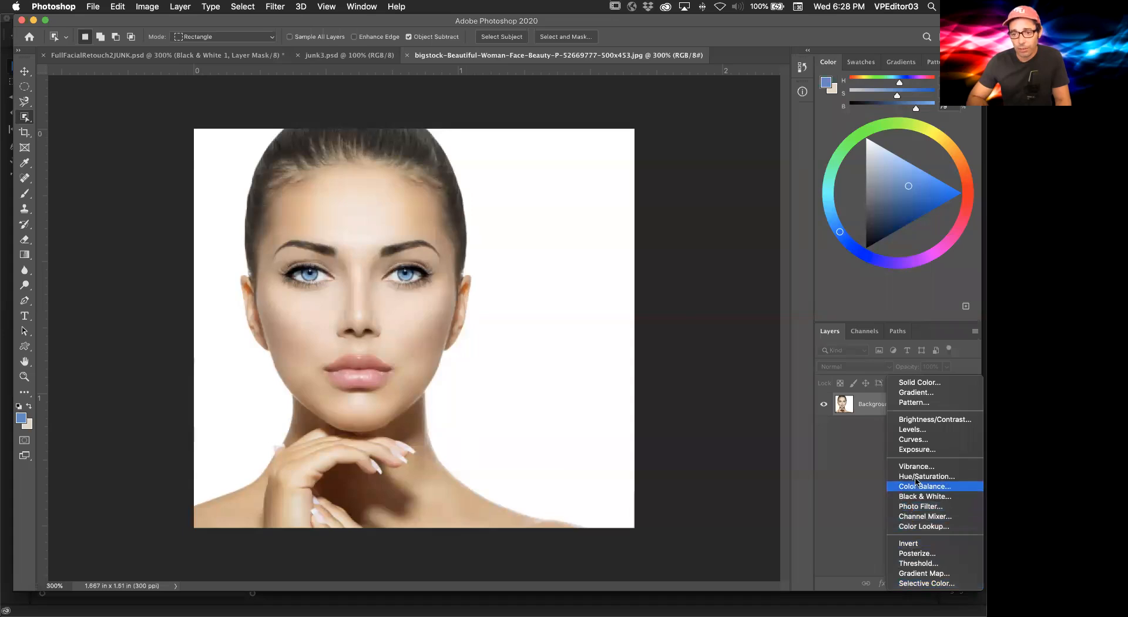
{"action": "left_click", "coordinate": [948, 496]}
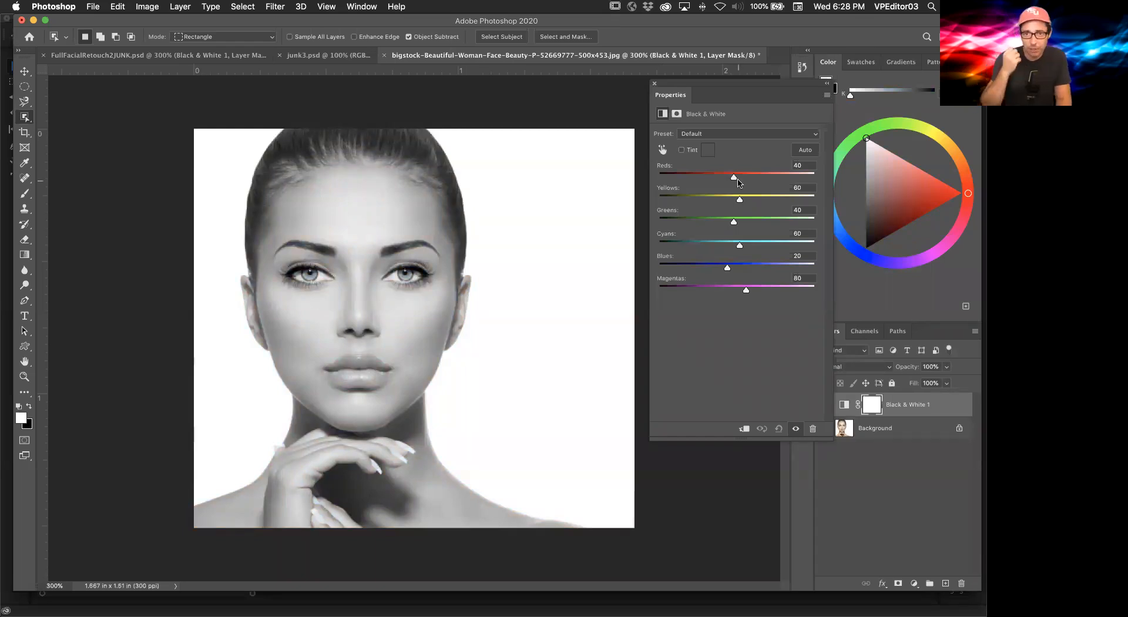
Step: Set the Black & White Reds to -95, Yellows to -59, Greens to 59 and Blues to 257, and close the properties
{"action": "left_click_drag", "start_coordinate": [734, 177], "coordinate": [704, 201]}
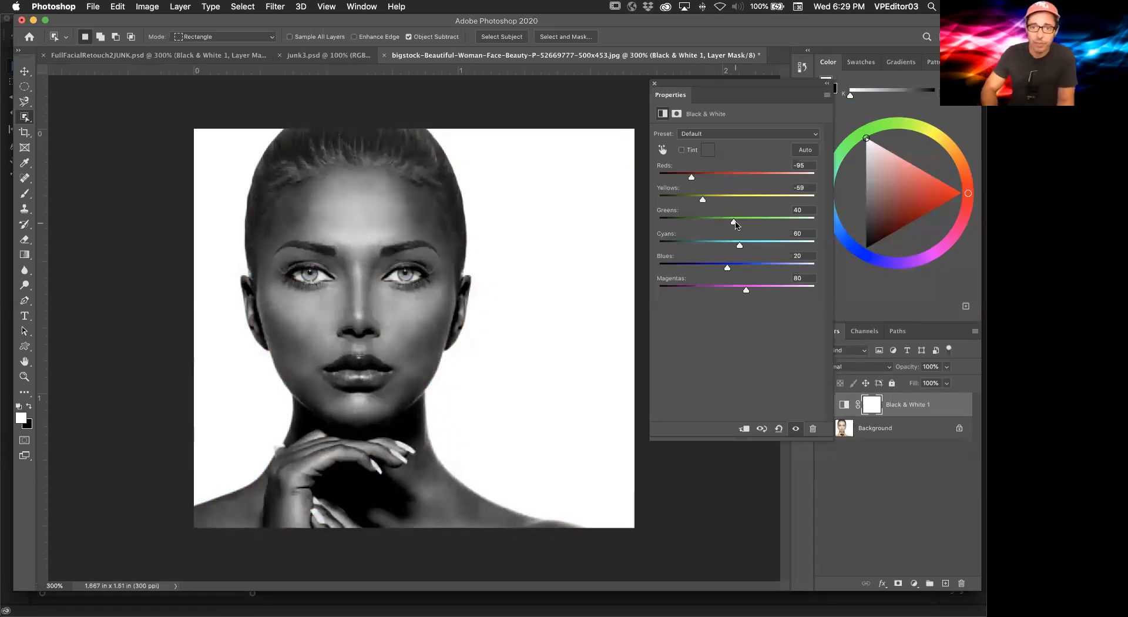
{"action": "left_click_drag", "start_coordinate": [735, 224], "coordinate": [741, 225]}
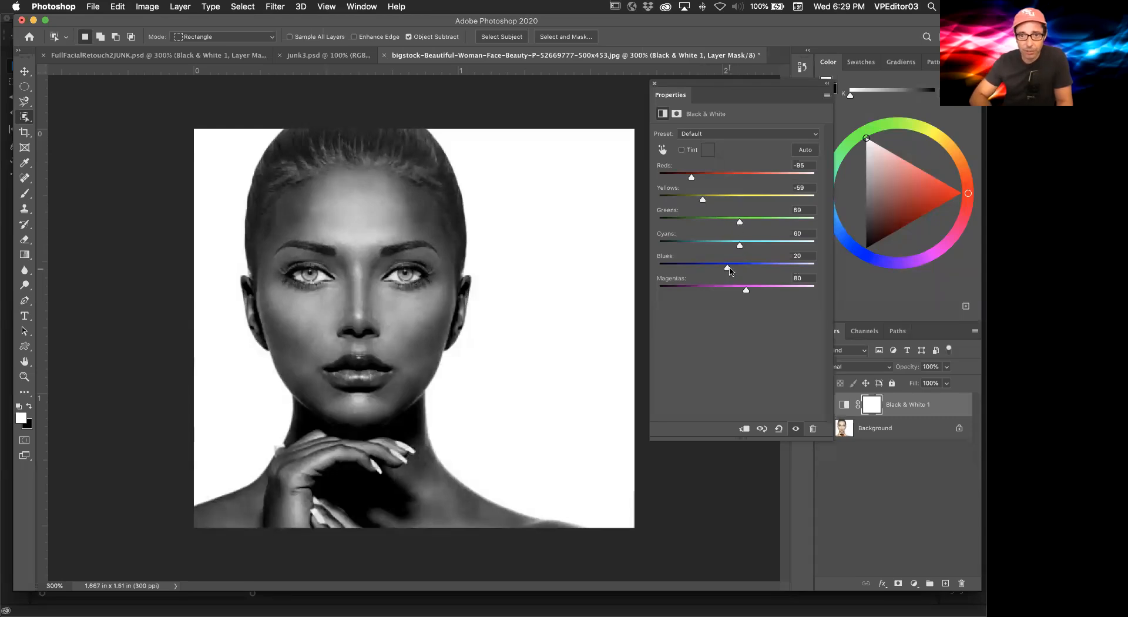
{"action": "left_click_drag", "start_coordinate": [727, 268], "coordinate": [803, 267]}
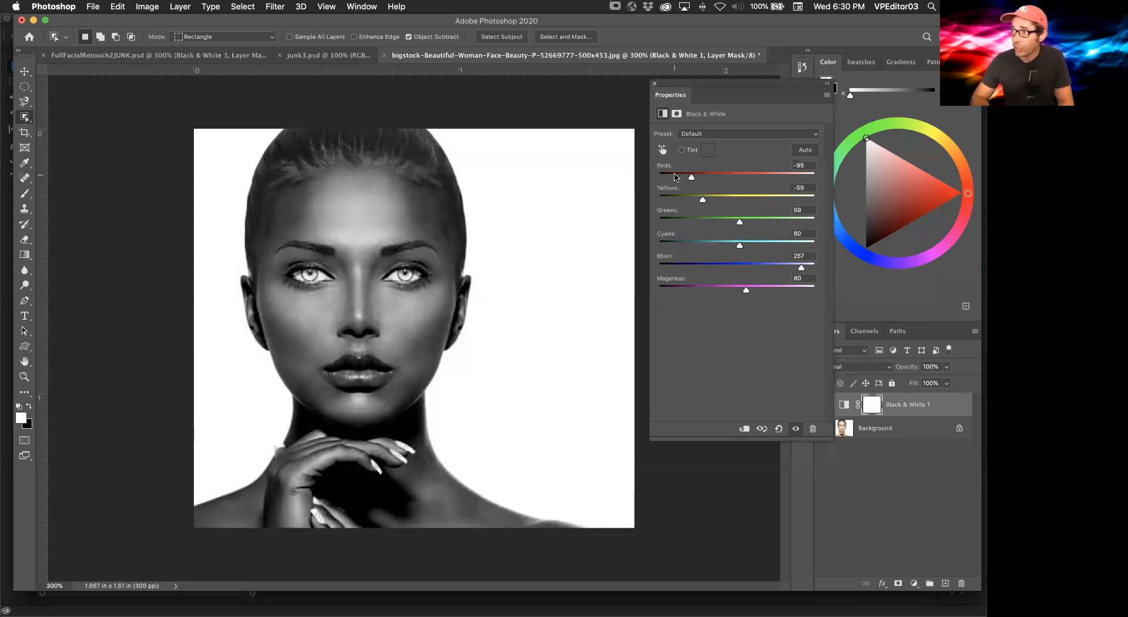
{"action": "left_click", "coordinate": [857, 461]}
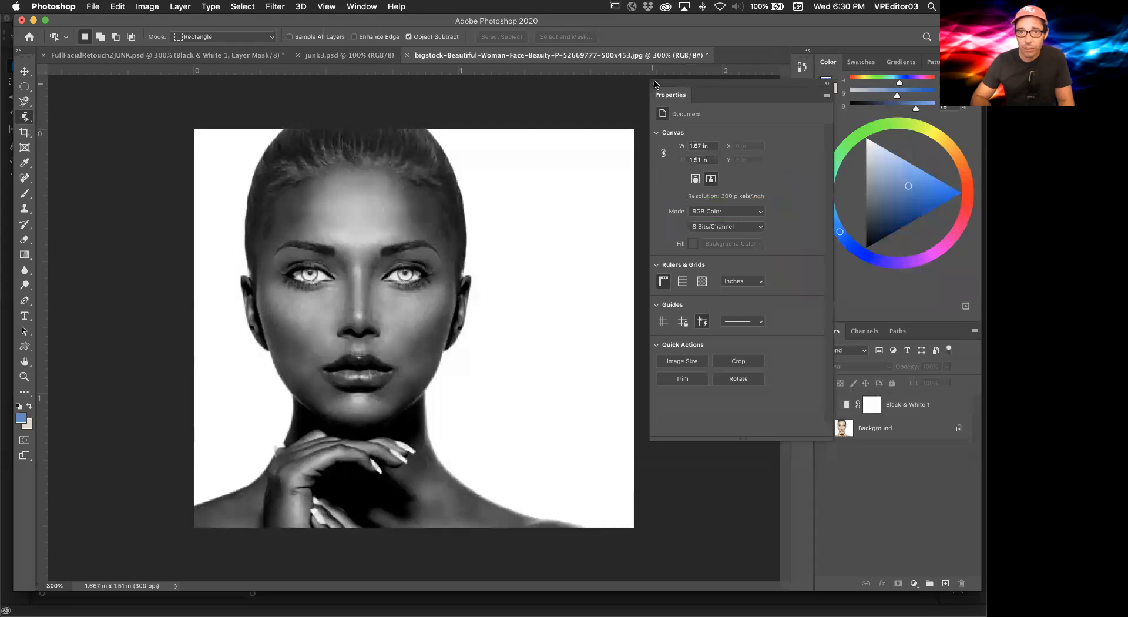
{"action": "left_click", "coordinate": [654, 83]}
Step: Hide the Black & White layer and add a Channel Mixer adjustment layer with Monochrome enabled
{"action": "left_click", "coordinate": [823, 404]}
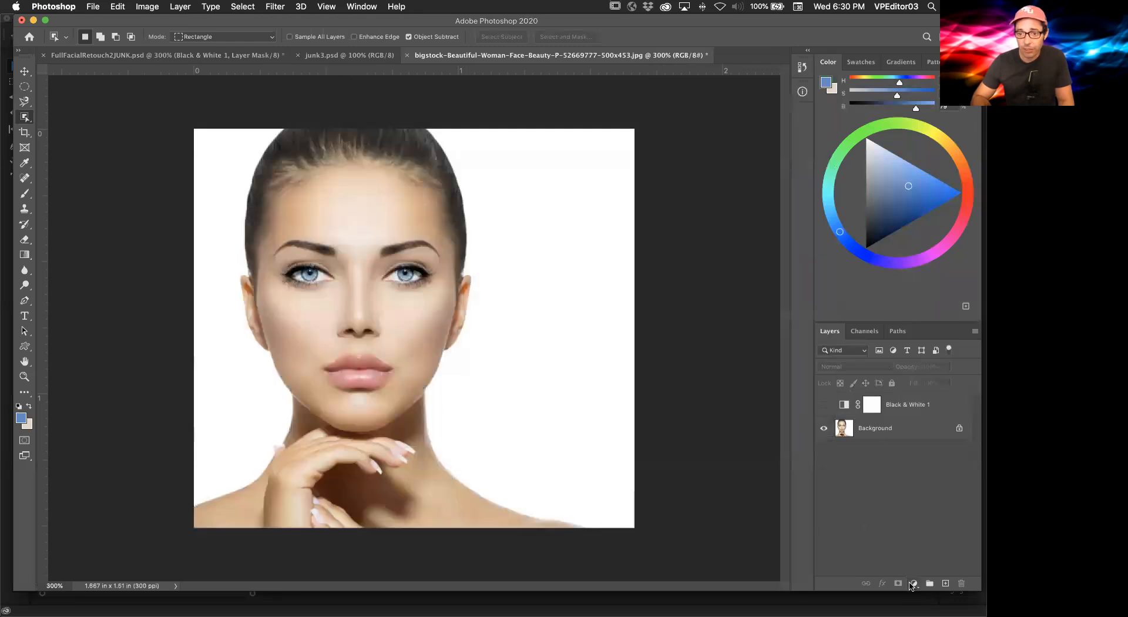
{"action": "left_click", "coordinate": [912, 583]}
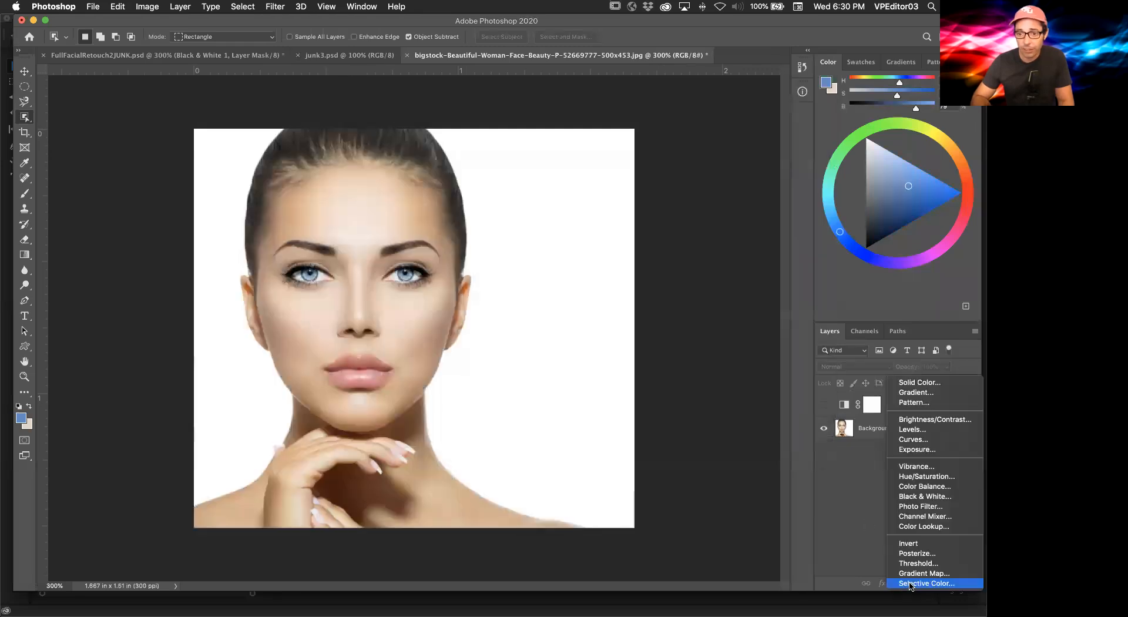
{"action": "left_click", "coordinate": [926, 517]}
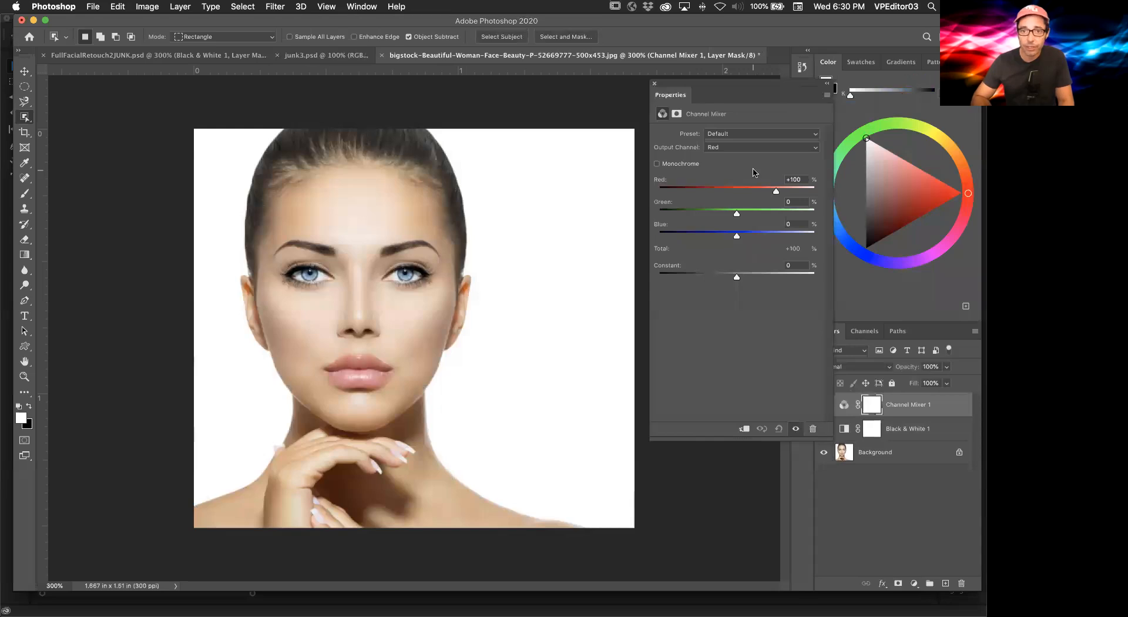
{"action": "left_click", "coordinate": [657, 164]}
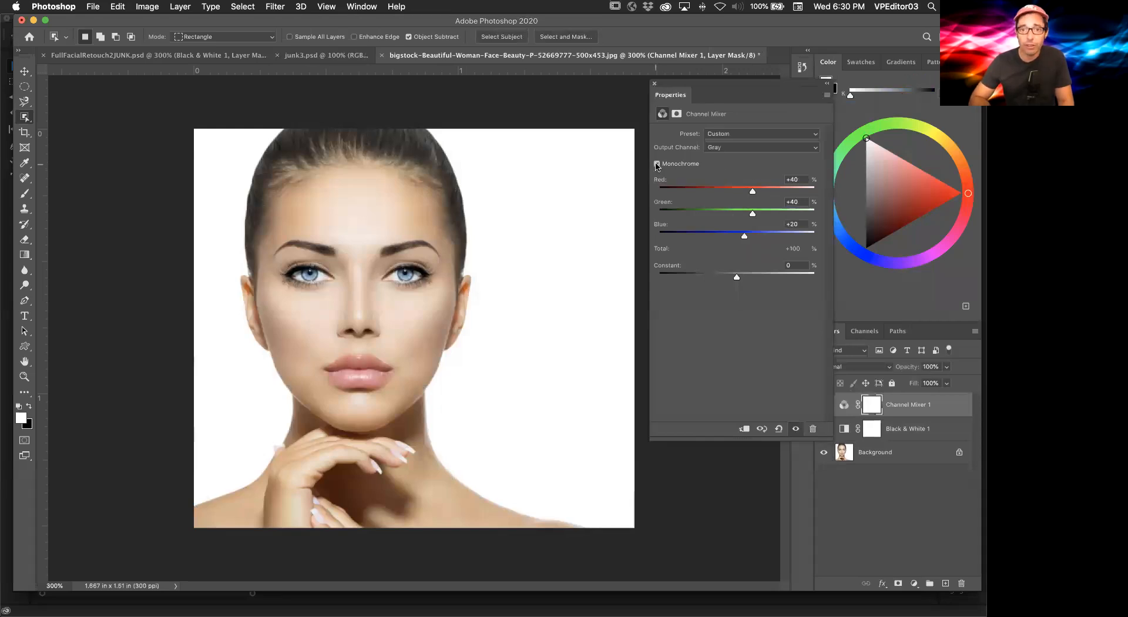
Step: Set the monochrome Channel Mixer to Red +3, Green -68 and Blue +168, and close the properties
{"action": "mouse_move", "coordinate": [775, 194]}
{"action": "left_mouse_down"}
{"action": "mouse_move", "coordinate": [726, 215]}
{"action": "mouse_move", "coordinate": [787, 237]}
{"action": "mouse_move", "coordinate": [768, 237]}
{"action": "mouse_move", "coordinate": [778, 237]}
{"action": "mouse_move", "coordinate": [760, 192]}
{"action": "left_mouse_up"}
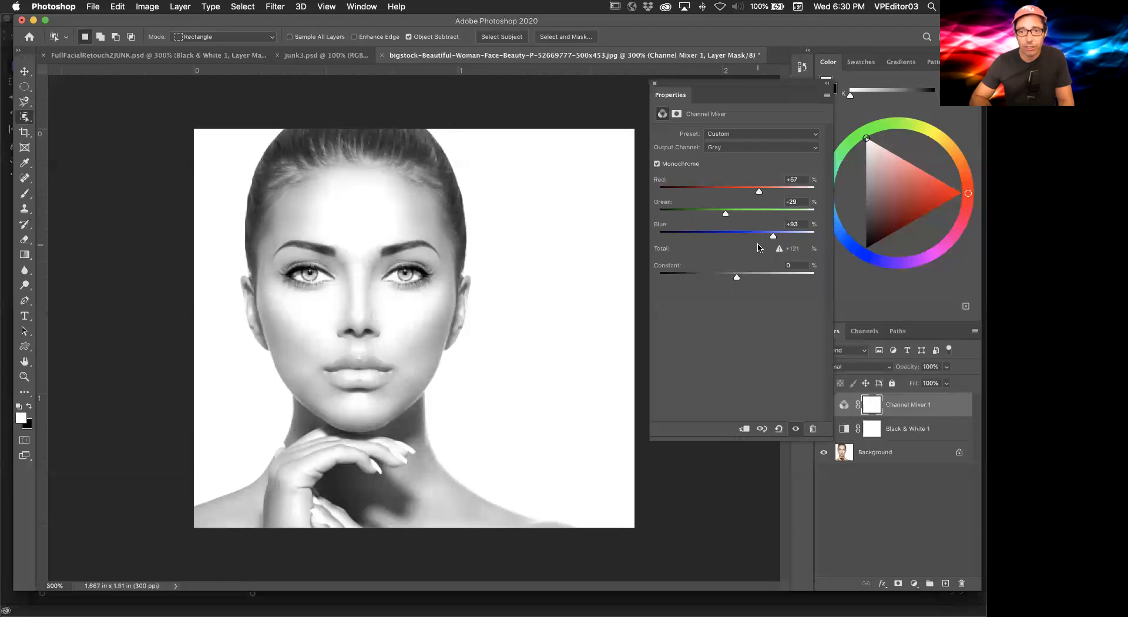
{"action": "left_click_drag", "start_coordinate": [723, 214], "coordinate": [711, 215]}
{"action": "left_click_drag", "start_coordinate": [773, 235], "coordinate": [782, 237]}
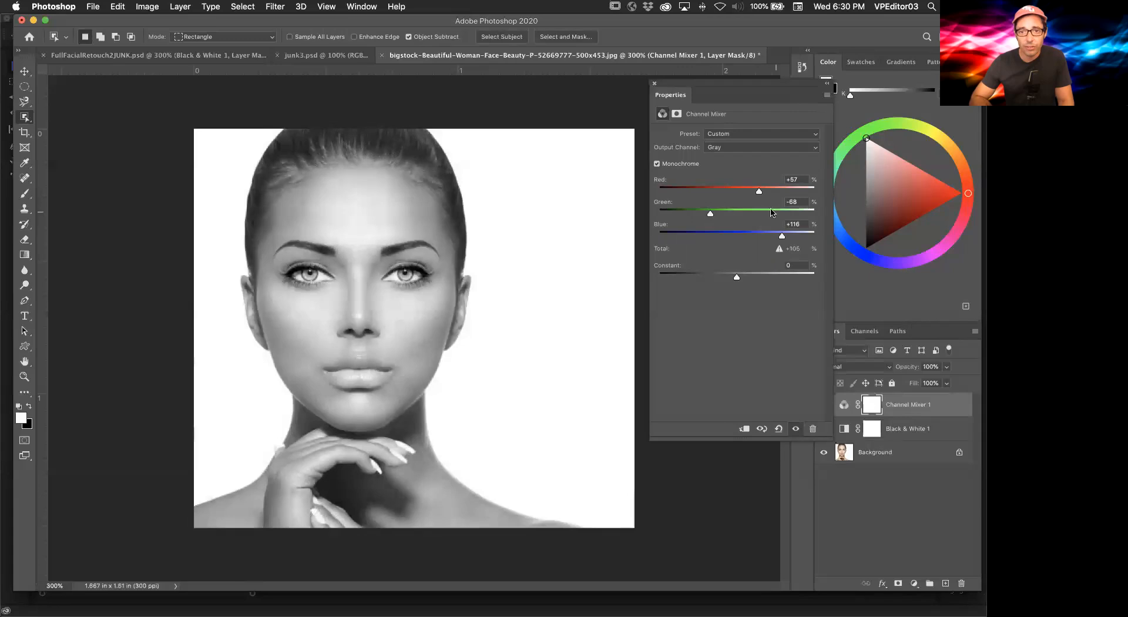
{"action": "left_click_drag", "start_coordinate": [748, 191], "coordinate": [738, 192]}
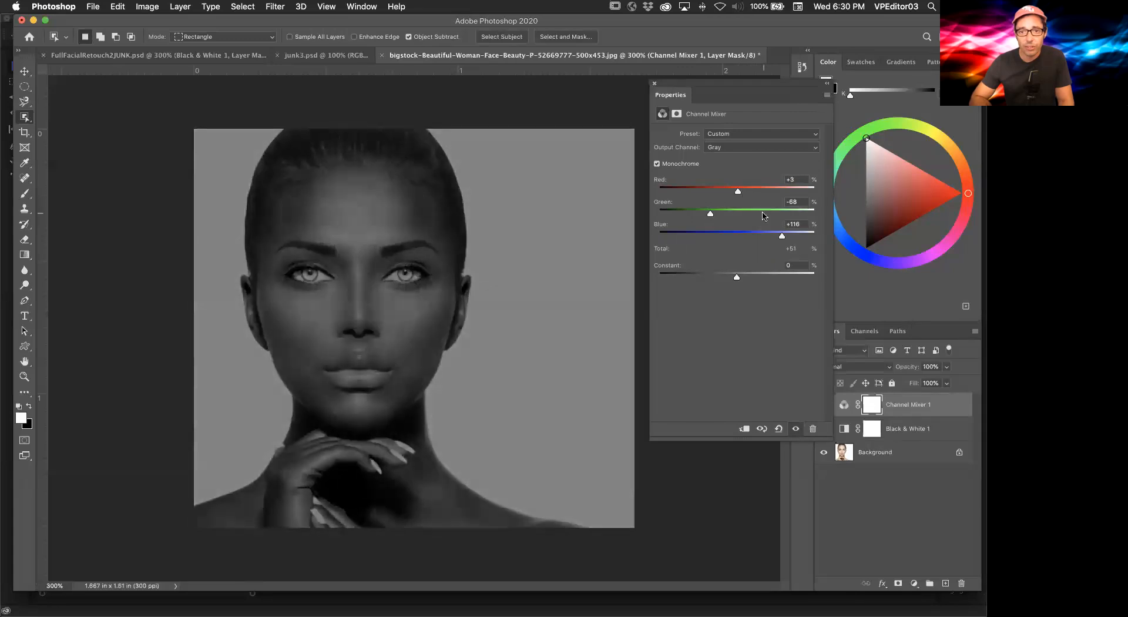
{"action": "left_click_drag", "start_coordinate": [786, 238], "coordinate": [803, 237]}
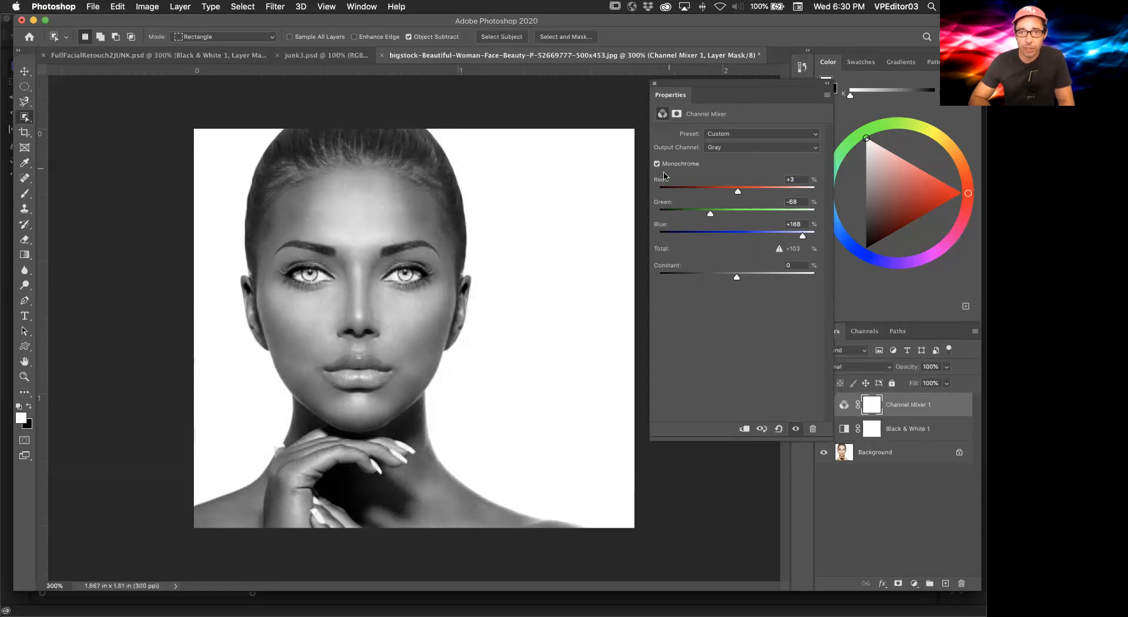
{"action": "left_click", "coordinate": [655, 85]}
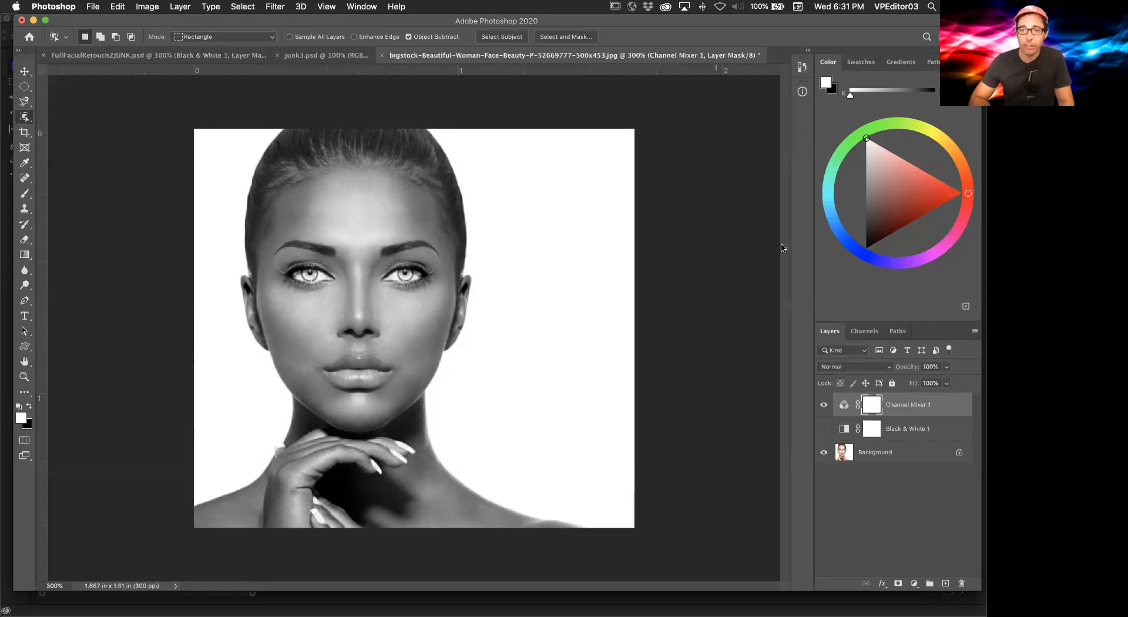
Step: Compare the Channel Mixer and Black & White conversions by alternating the two layers' visibility, ending with only Channel Mixer shown
{"action": "left_click", "coordinate": [824, 405]}
{"action": "left_click", "coordinate": [824, 405]}
{"action": "left_click", "coordinate": [823, 428]}
{"action": "left_click", "coordinate": [824, 405]}
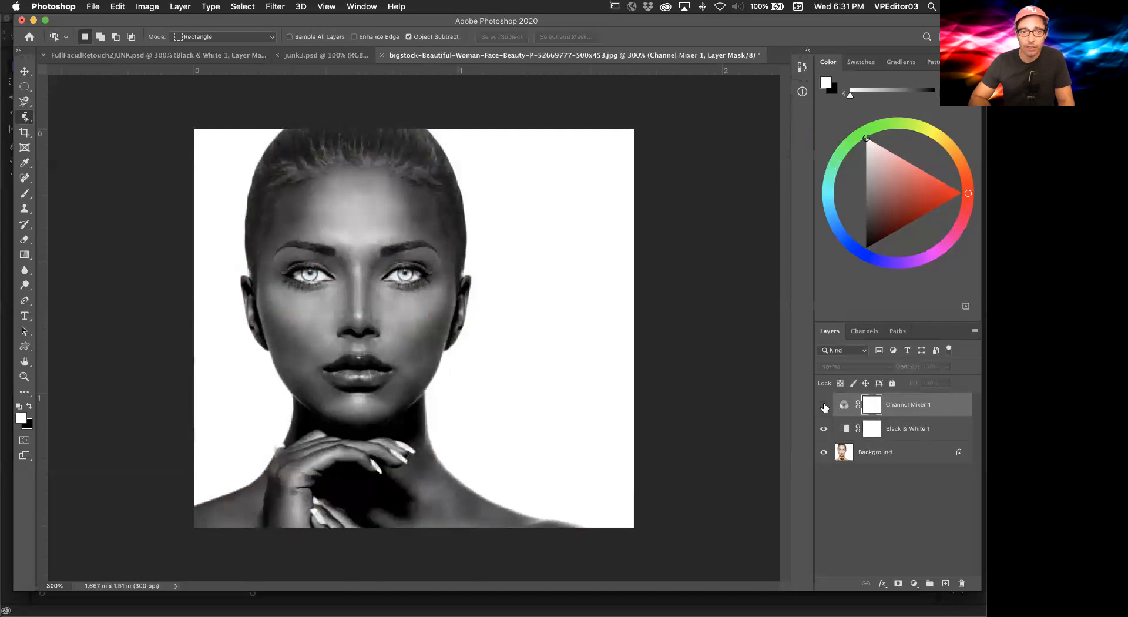
{"action": "left_click", "coordinate": [824, 428]}
{"action": "left_click", "coordinate": [825, 406]}
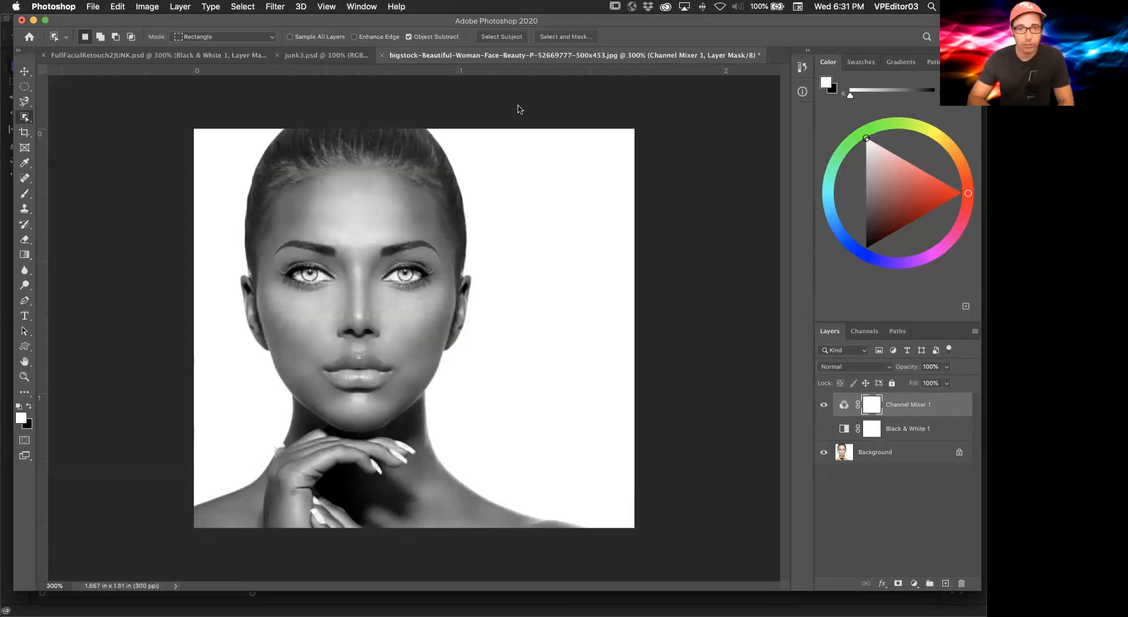
Step: Switch to junk3.psd, duplicate its Background layer and add a layer mask to the copy
{"action": "left_click", "coordinate": [171, 56]}
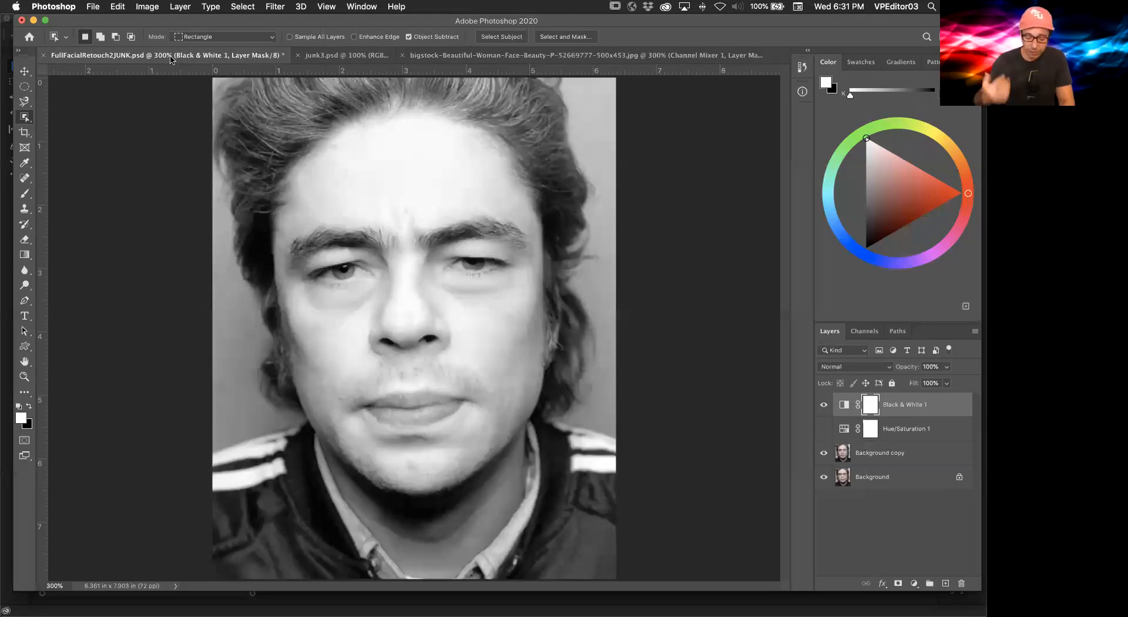
{"action": "left_click", "coordinate": [359, 56]}
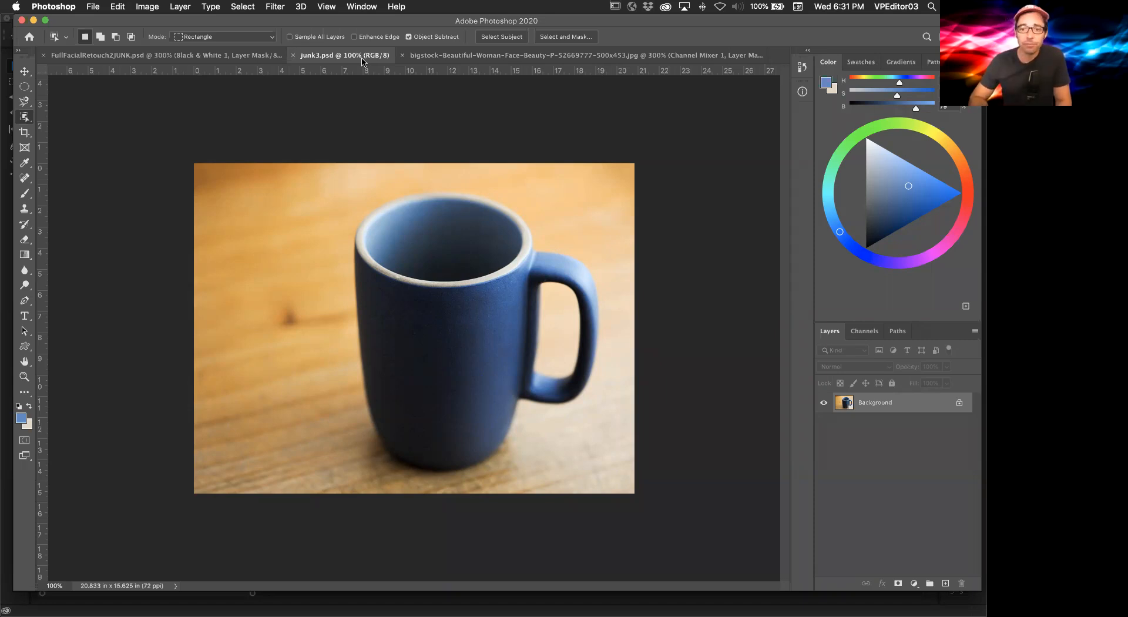
{"action": "left_click_drag", "start_coordinate": [841, 409], "coordinate": [945, 583]}
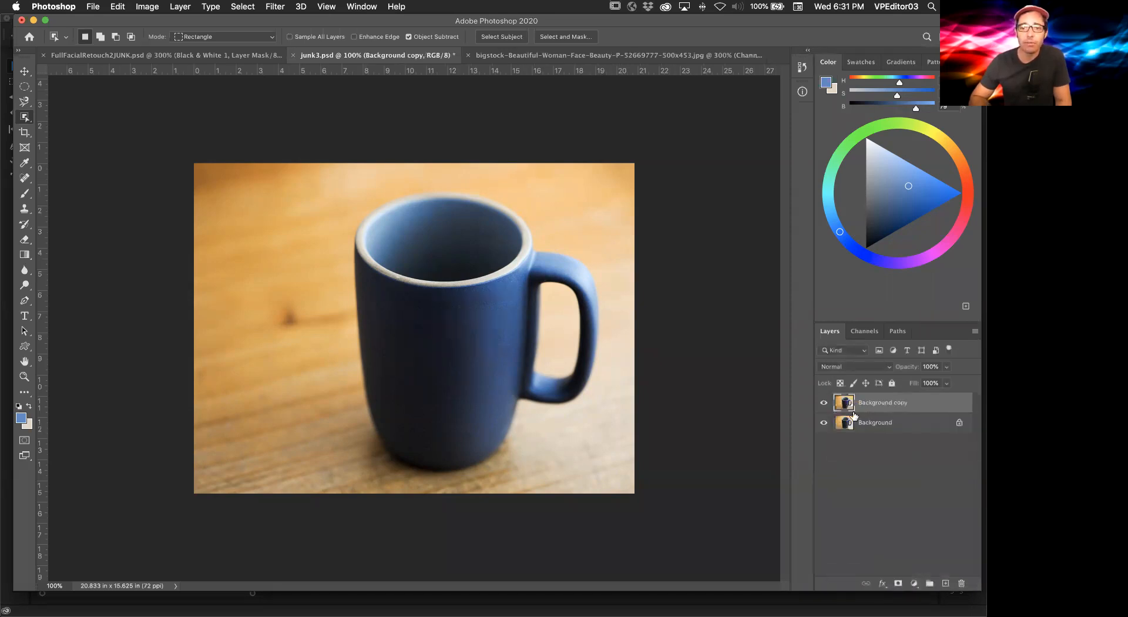
{"action": "left_click", "coordinate": [898, 583]}
Step: Select the upper part of the mug with Object Selection, fill it black on the copy's mask, and hide the Background layer
{"action": "left_click_drag", "start_coordinate": [319, 189], "coordinate": [553, 422]}
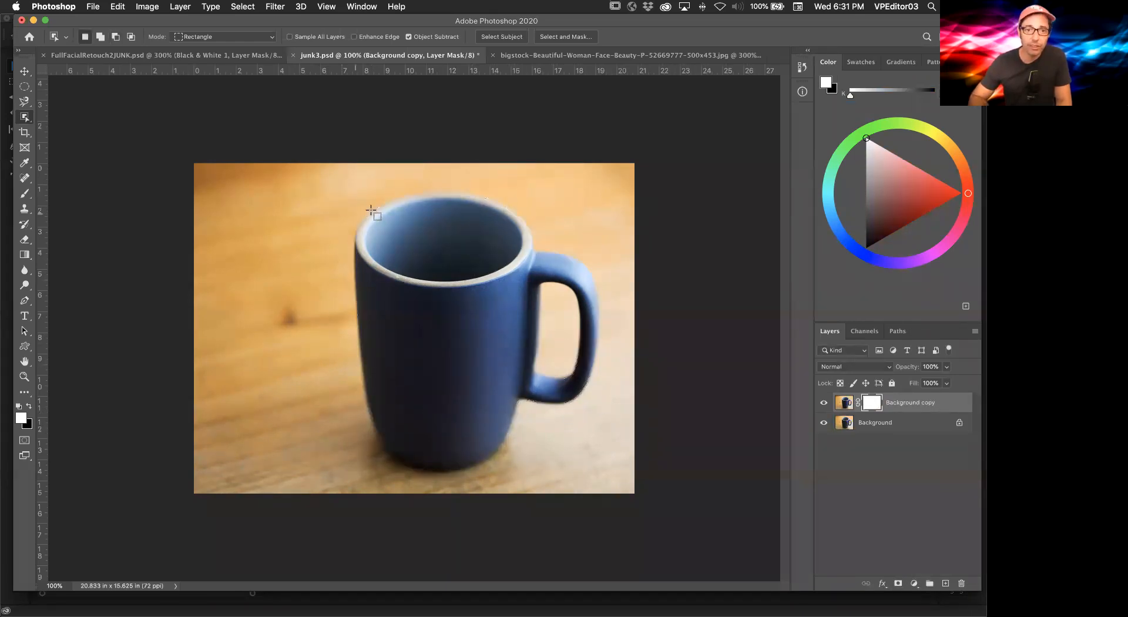
{"action": "left_click_drag", "start_coordinate": [356, 213], "coordinate": [584, 382]}
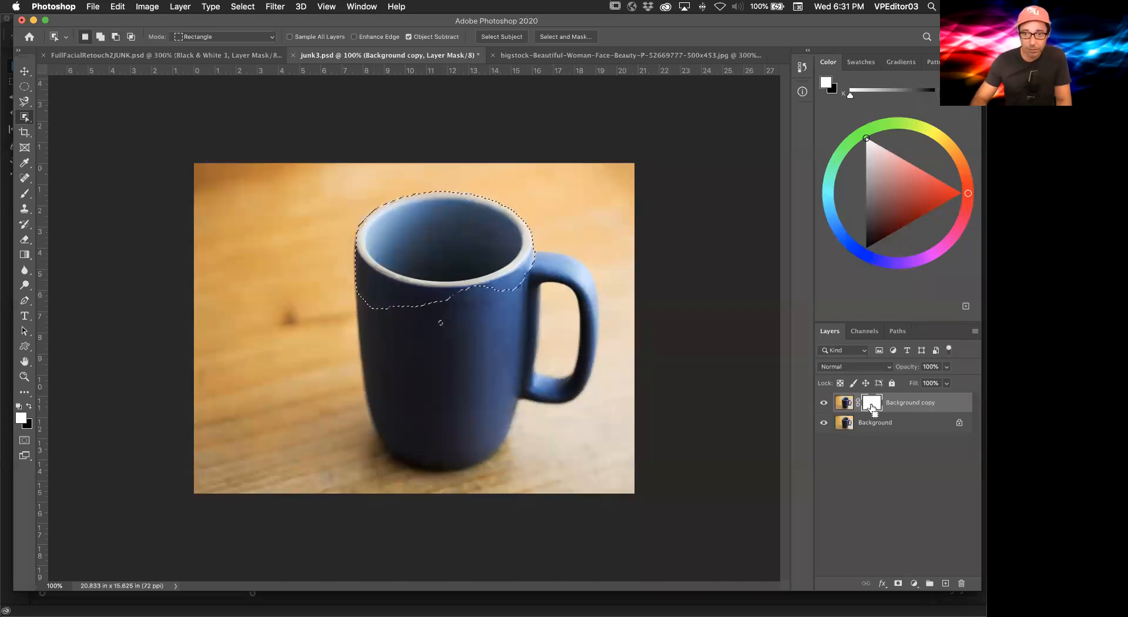
{"action": "key", "text": "BackSpace"}
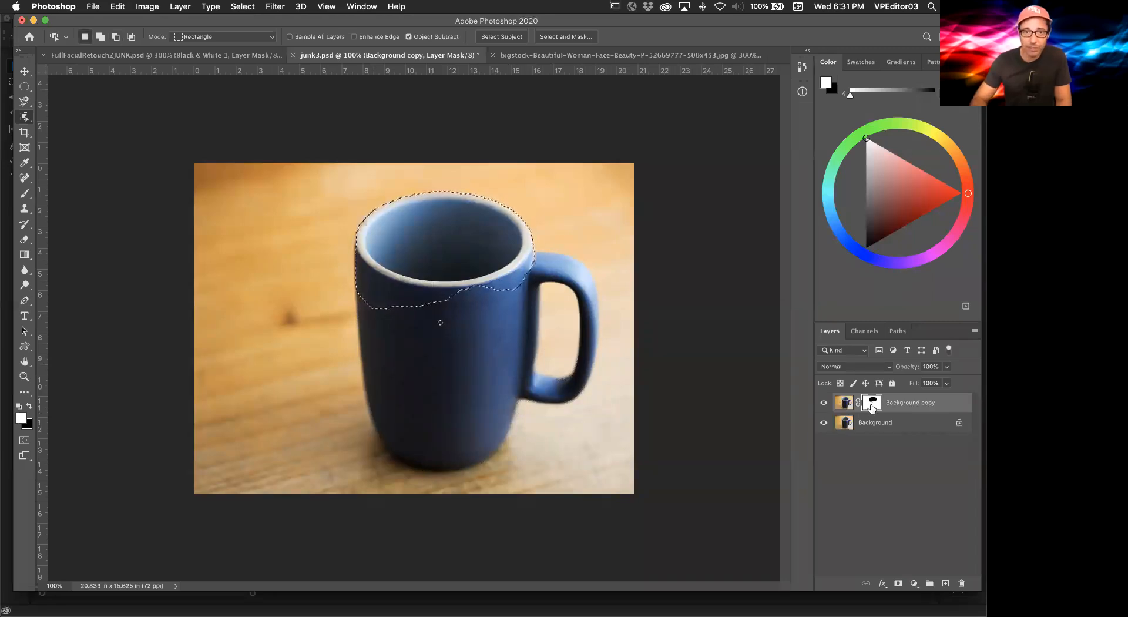
{"action": "left_click", "coordinate": [823, 423]}
Step: Try inverting the selection and the mask, then deselect and invert the whole mask to reveal only the mug's upper part
{"action": "key", "text": "super+shift+i"}
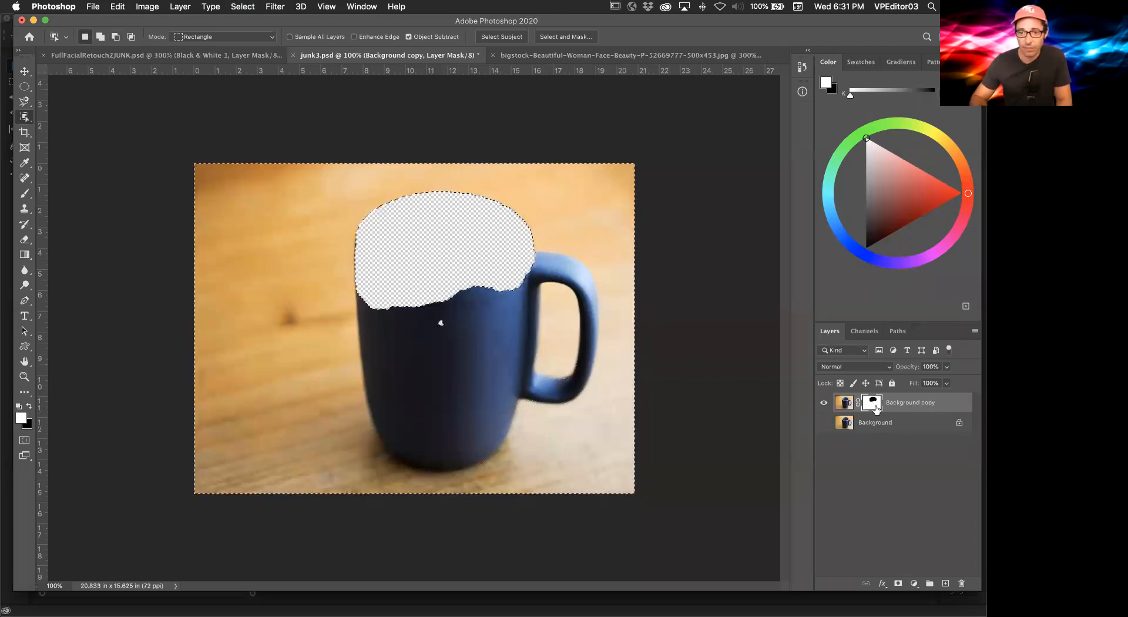
{"action": "key", "text": "super+i"}
{"action": "key", "text": "super+a"}
{"action": "key", "text": "super+z"}
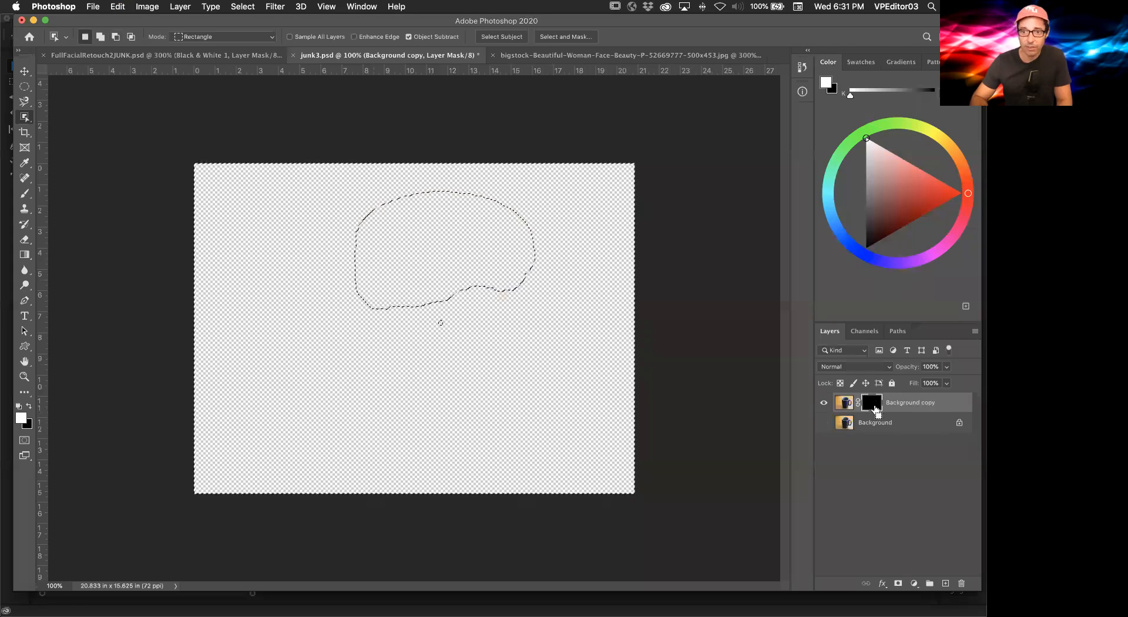
{"action": "key", "text": "super+i"}
{"action": "key", "text": "super+i"}
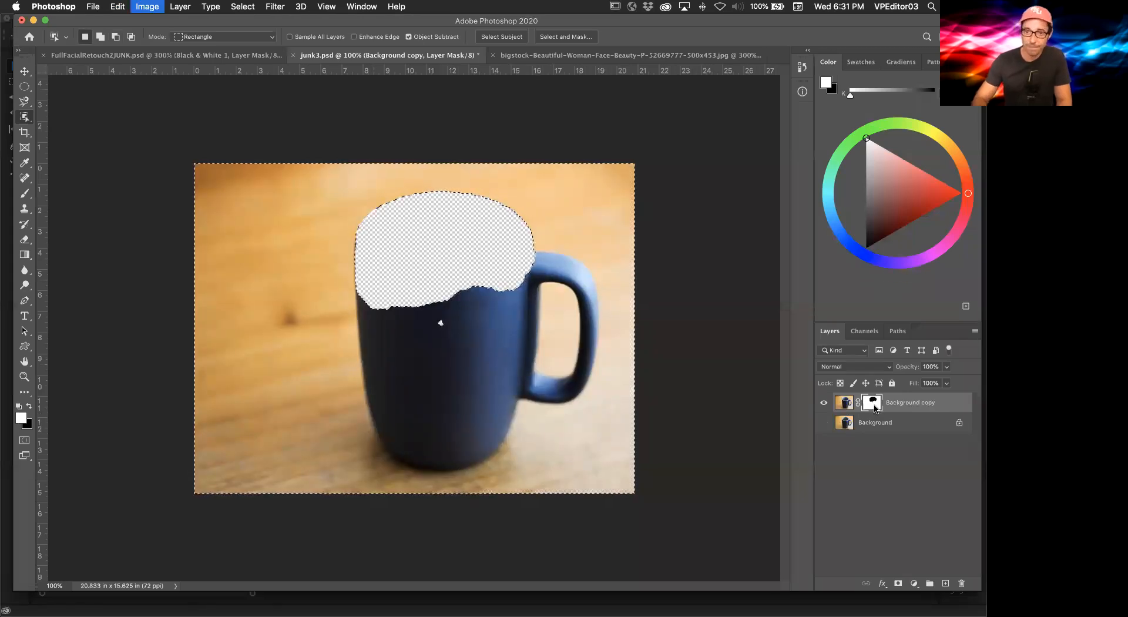
{"action": "key", "text": "super+z"}
{"action": "key", "text": "super+d"}
{"action": "key", "text": "super+i"}
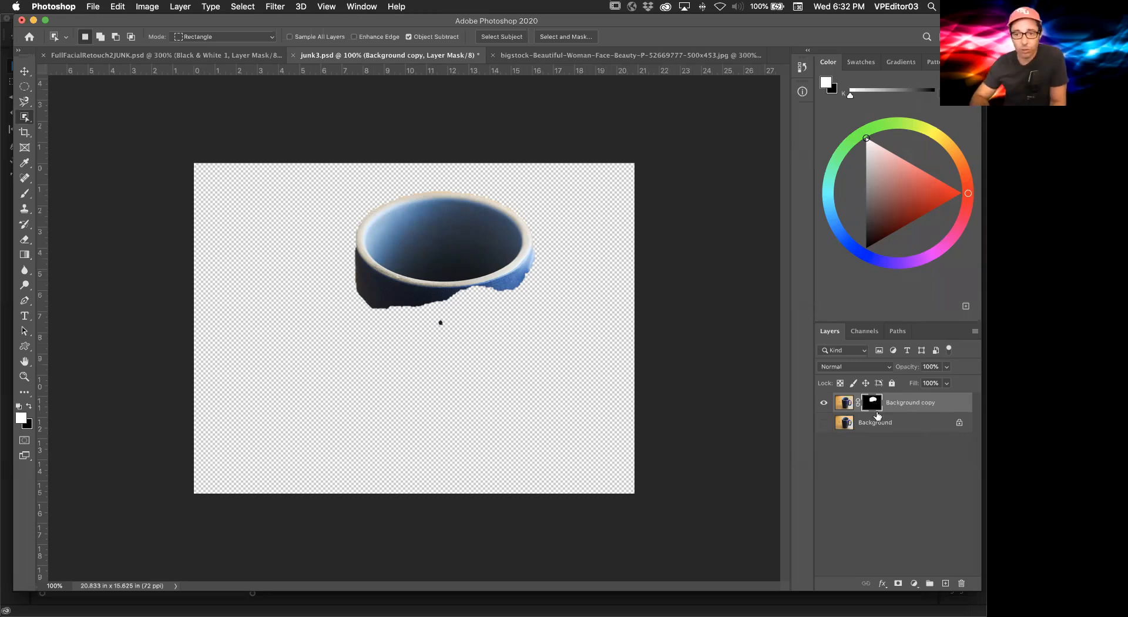
Step: Delete the masked Background copy and select the whole mug on the Background with Object Selection
{"action": "left_click_drag", "start_coordinate": [839, 405], "coordinate": [962, 584]}
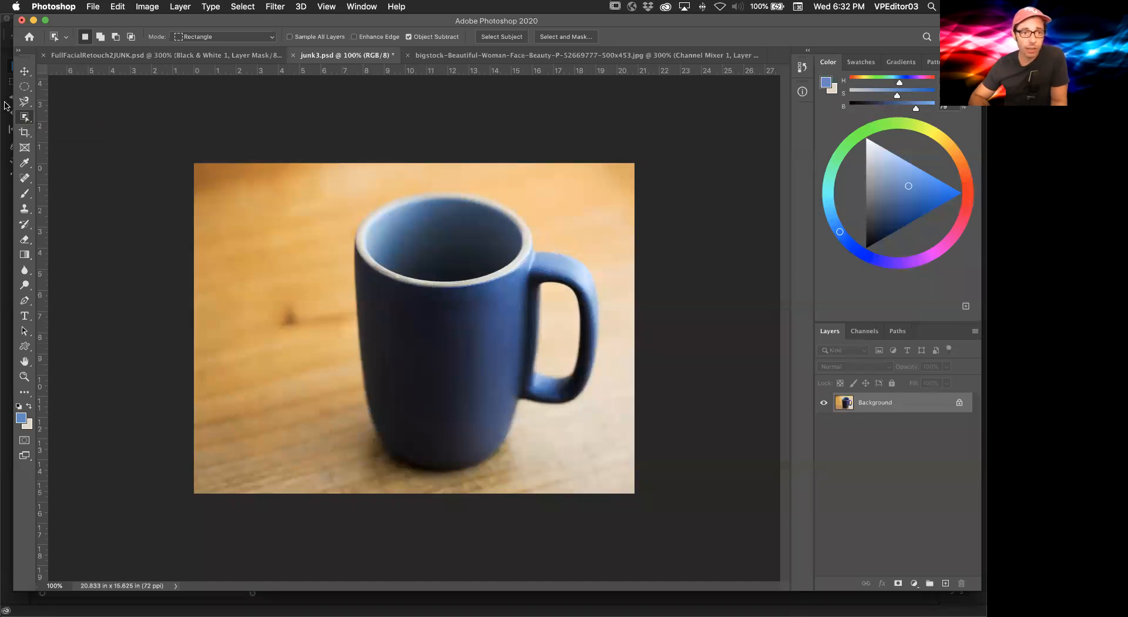
{"action": "left_click_drag", "start_coordinate": [320, 170], "coordinate": [602, 480]}
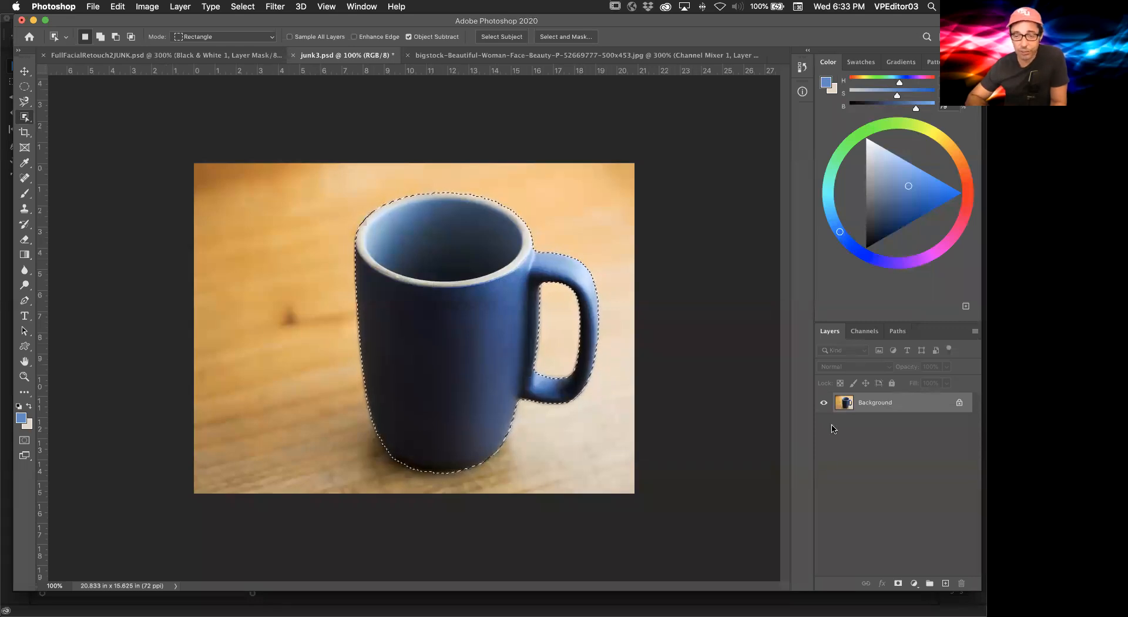
Step: Examine the mug photo's color channels by toggling Red, Green and Blue, viewing Blue alone and then Green alone
{"action": "left_click", "coordinate": [863, 333]}
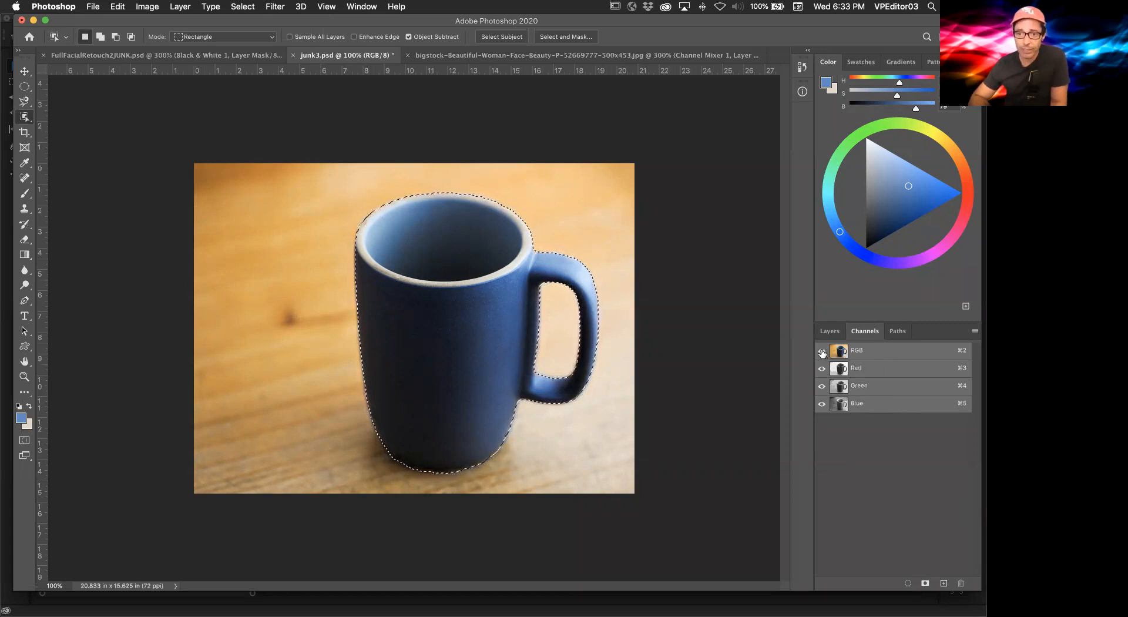
{"action": "left_click", "coordinate": [822, 368]}
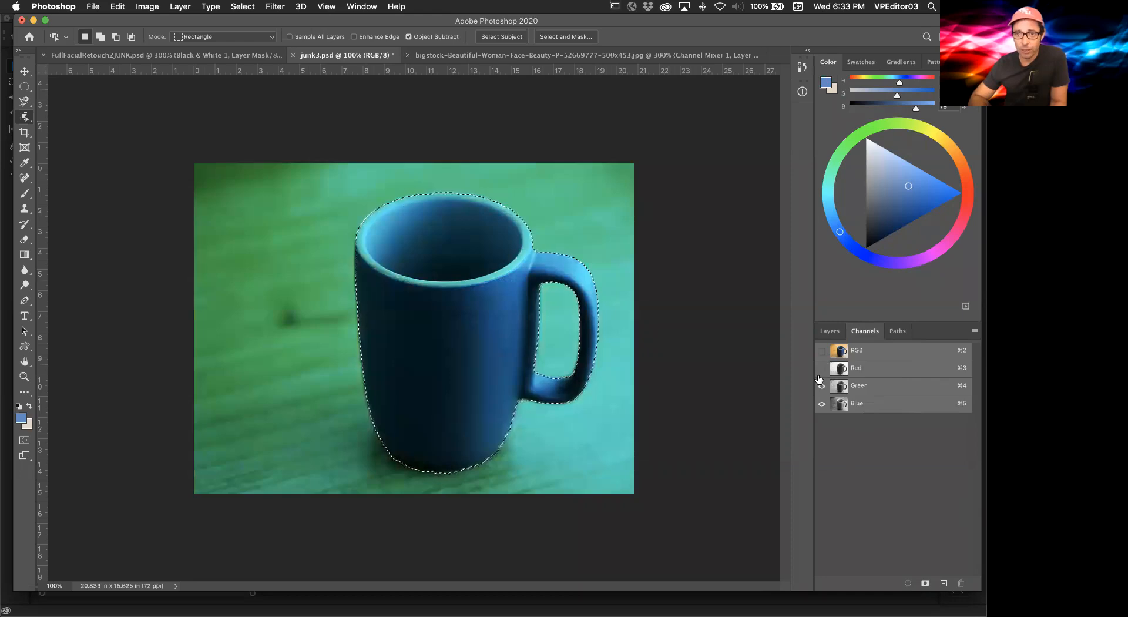
{"action": "left_click", "coordinate": [822, 369]}
{"action": "left_click", "coordinate": [822, 387]}
{"action": "left_click", "coordinate": [822, 369]}
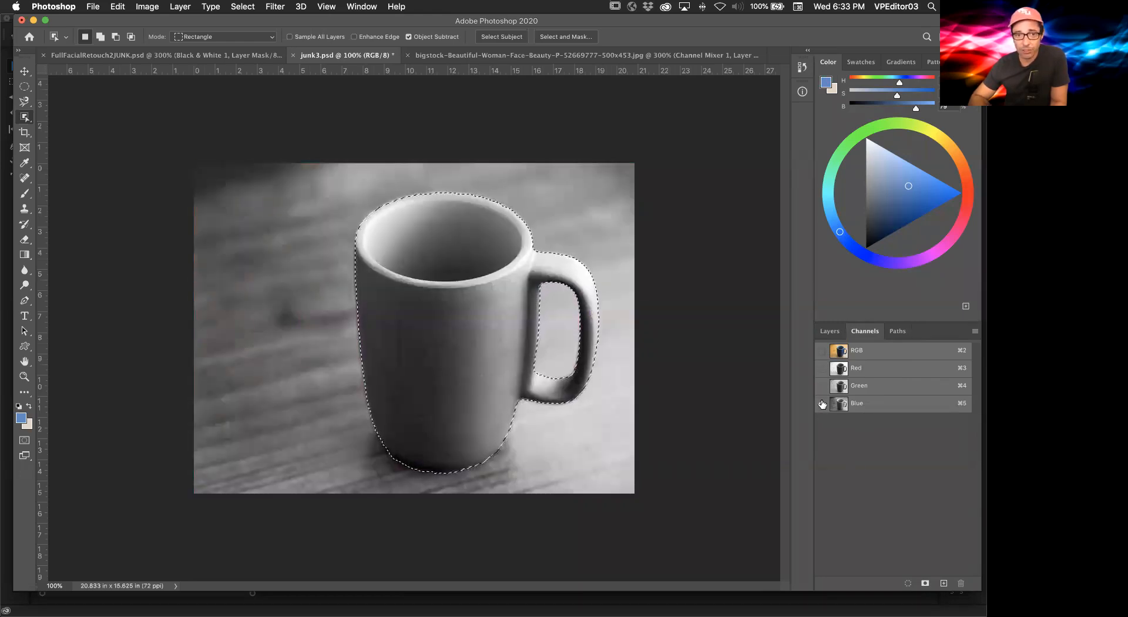
{"action": "left_click", "coordinate": [822, 387]}
{"action": "left_click", "coordinate": [819, 404]}
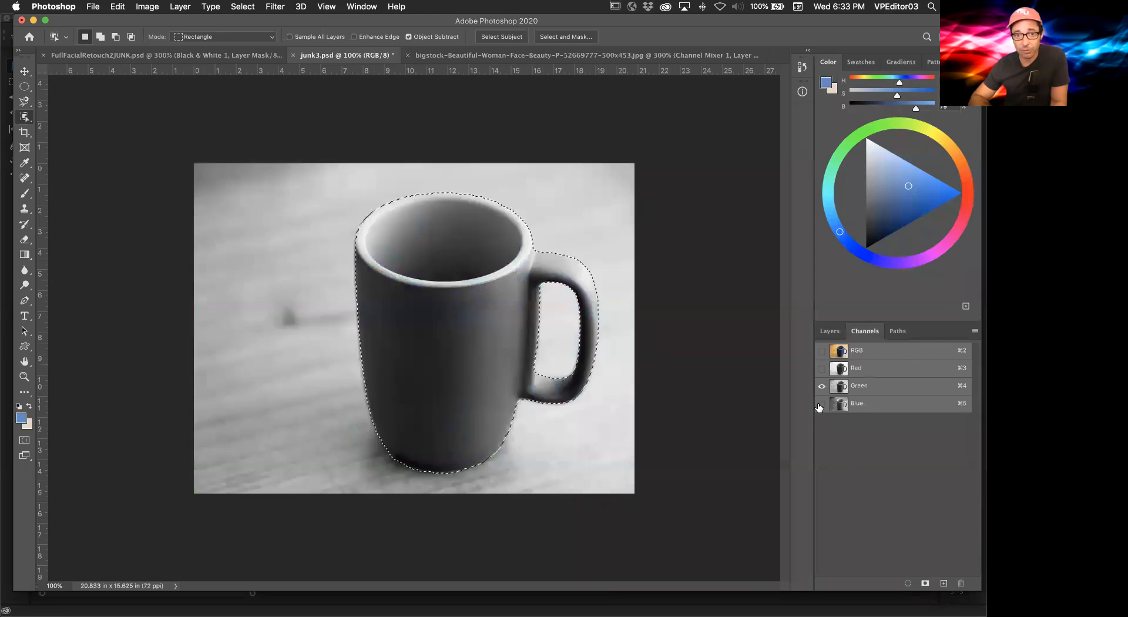
Step: Compare the mug photo's Green, Red and Blue channels individually, then show all color channels together again
{"action": "left_click", "coordinate": [822, 369]}
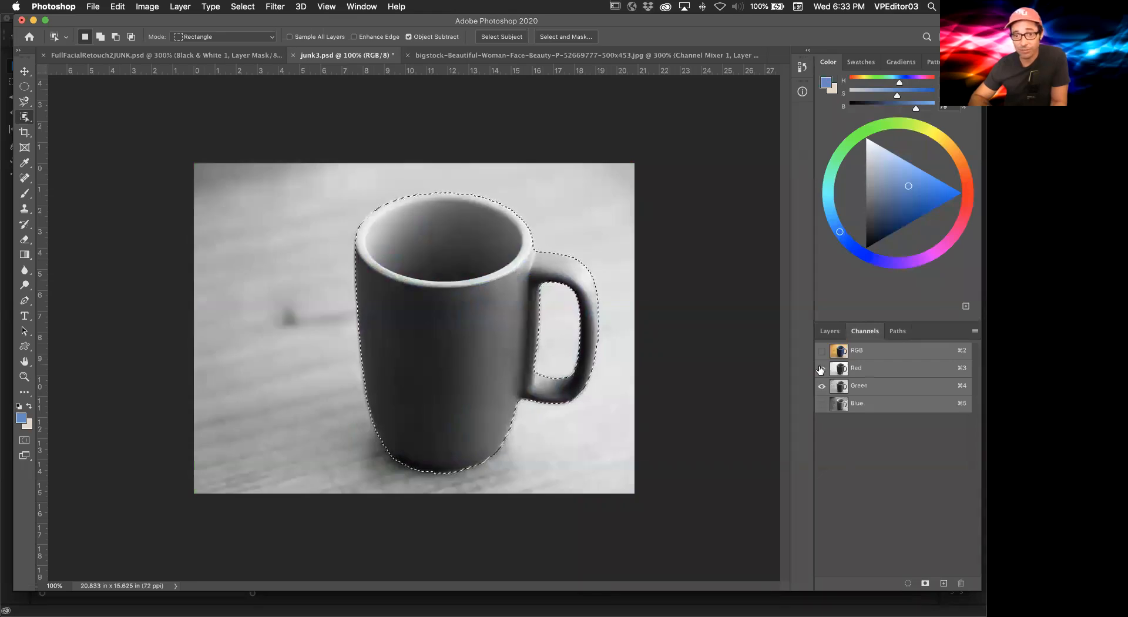
{"action": "left_click", "coordinate": [822, 386]}
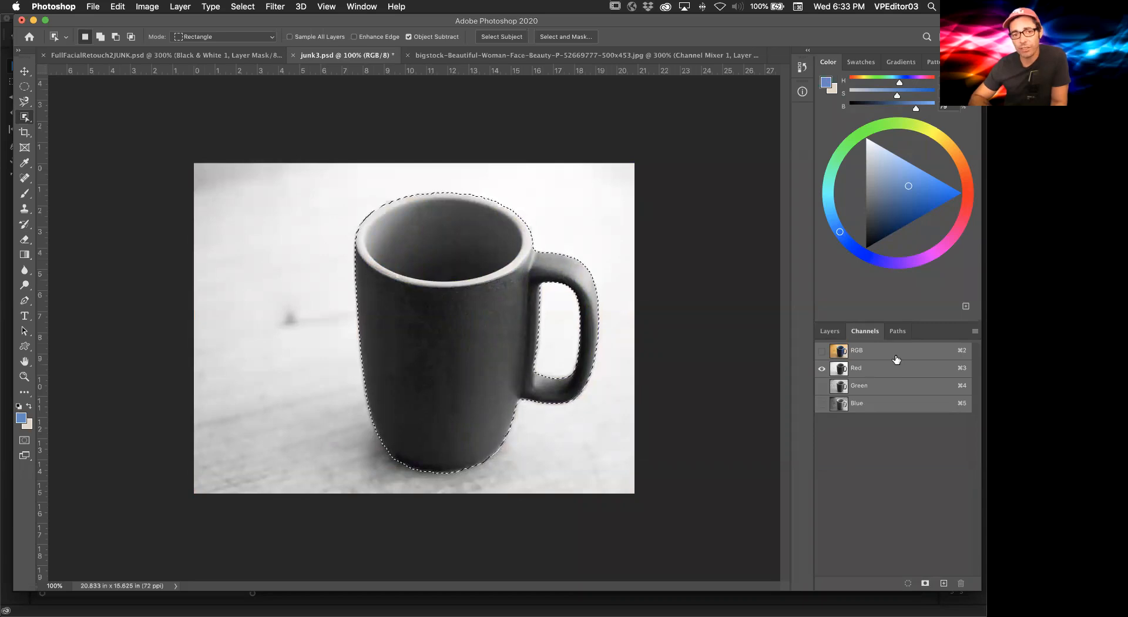
{"action": "left_click", "coordinate": [823, 404]}
{"action": "left_click", "coordinate": [822, 368]}
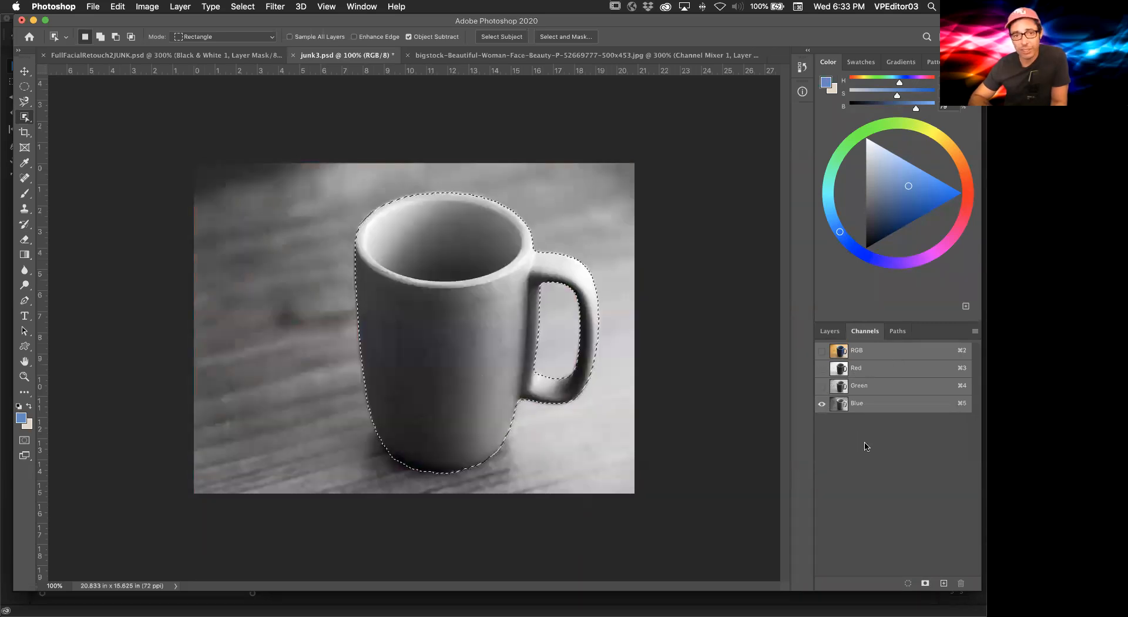
{"action": "left_click", "coordinate": [822, 386]}
{"action": "left_click", "coordinate": [822, 369]}
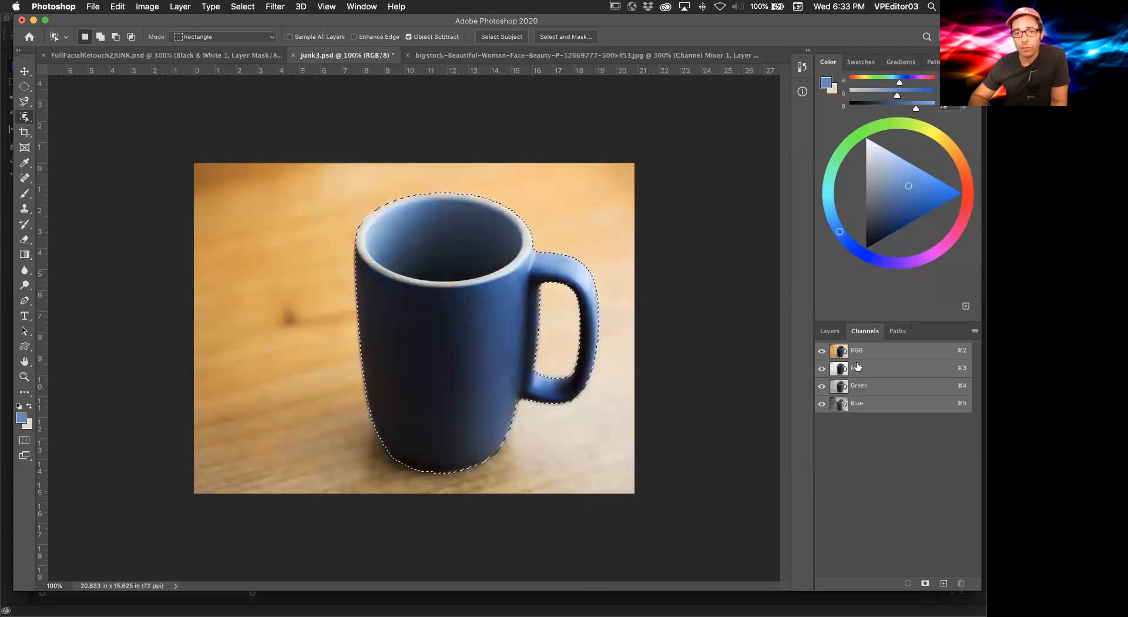
Step: Try adding a new blank alpha channel to the mug photo, undoing each attempt
{"action": "left_click", "coordinate": [945, 584]}
{"action": "key", "text": "super+z"}
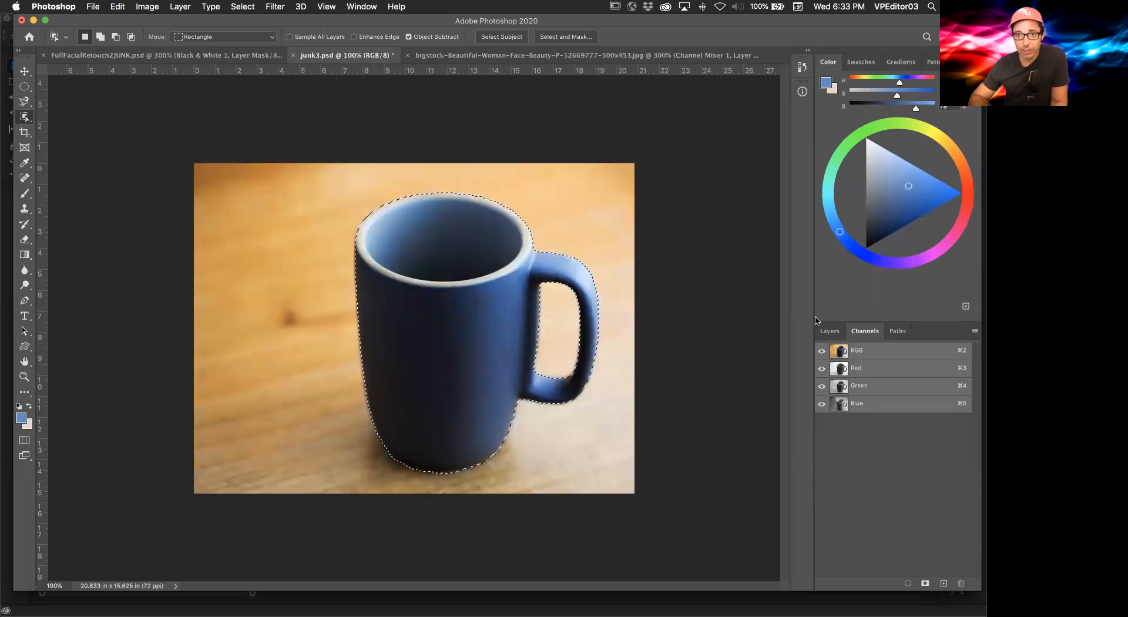
{"action": "left_click", "coordinate": [830, 331]}
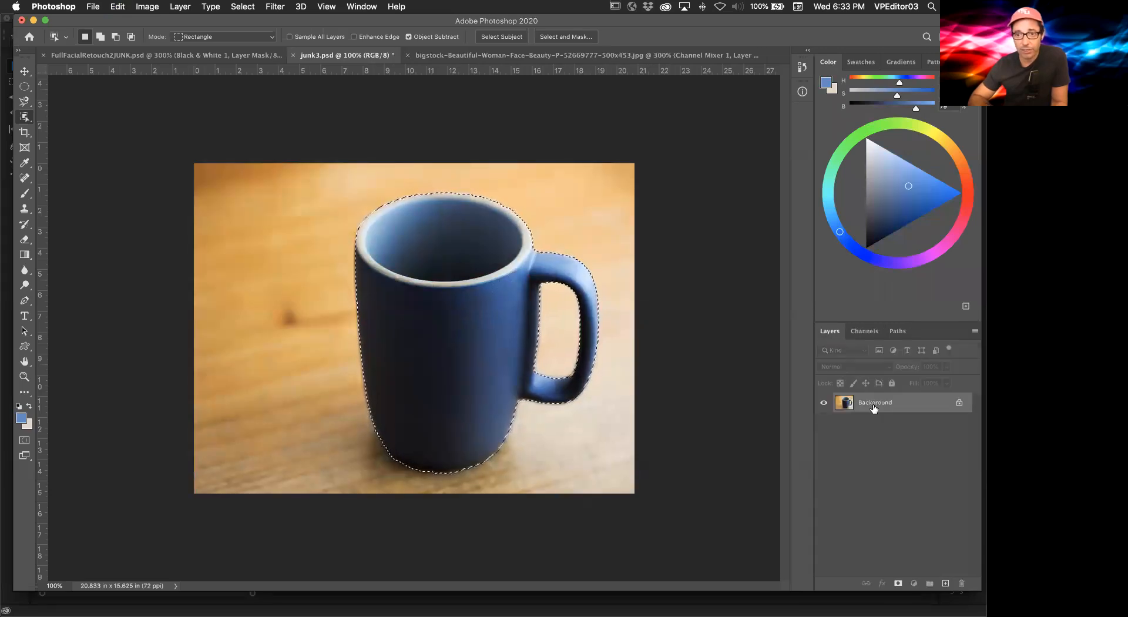
{"action": "left_click", "coordinate": [864, 331]}
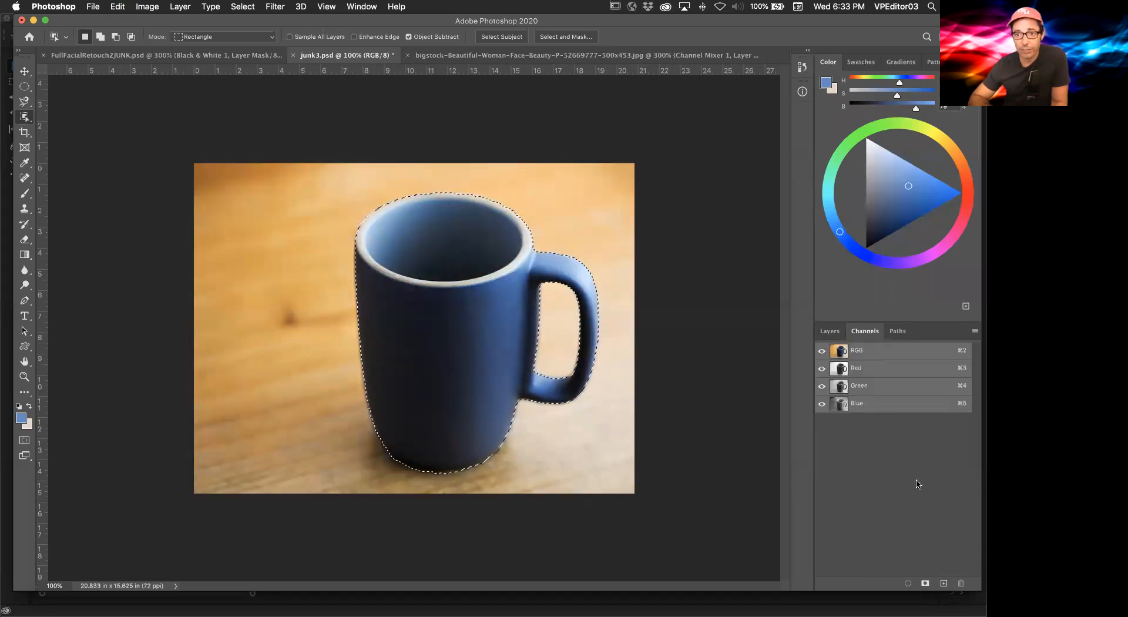
{"action": "left_click", "coordinate": [944, 583]}
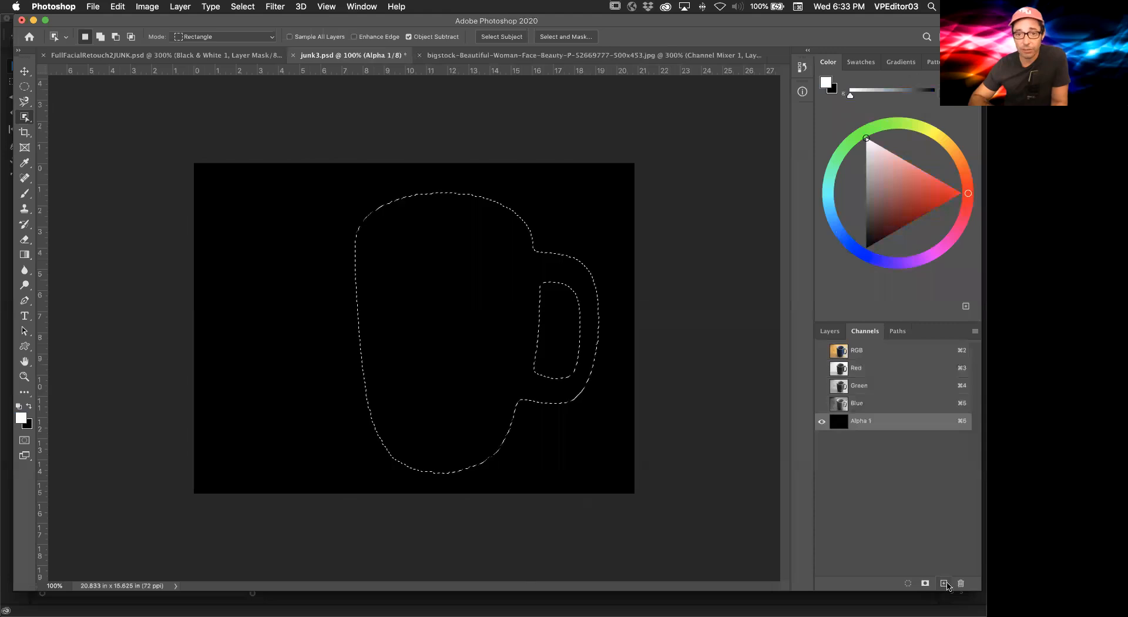
{"action": "key", "text": "super+z"}
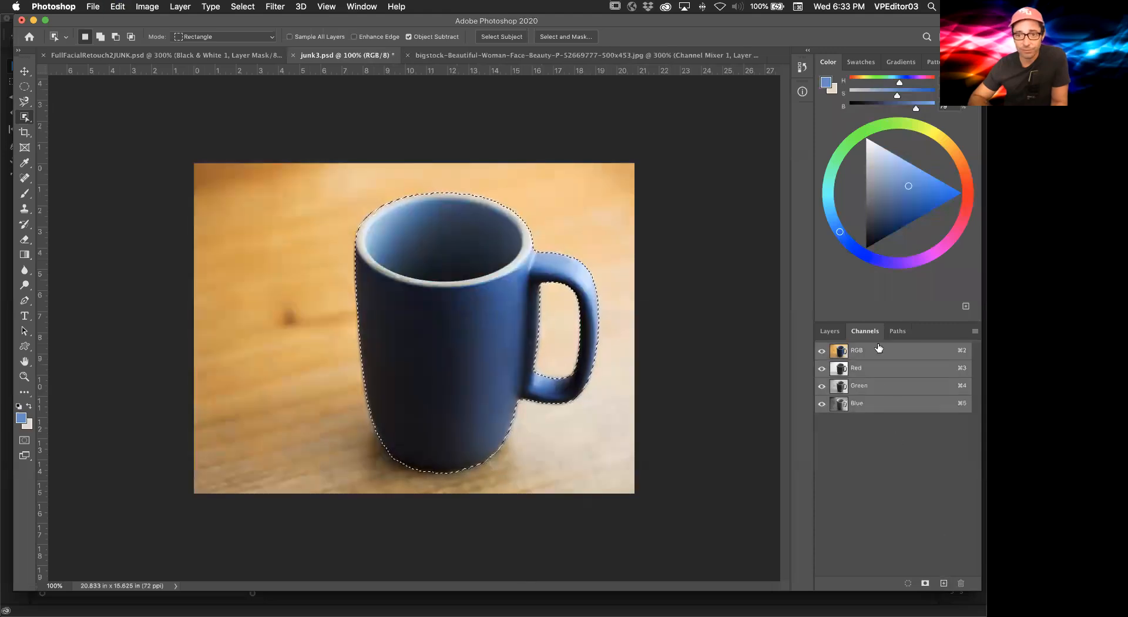
{"action": "left_click", "coordinate": [862, 368]}
{"action": "left_click", "coordinate": [864, 352]}
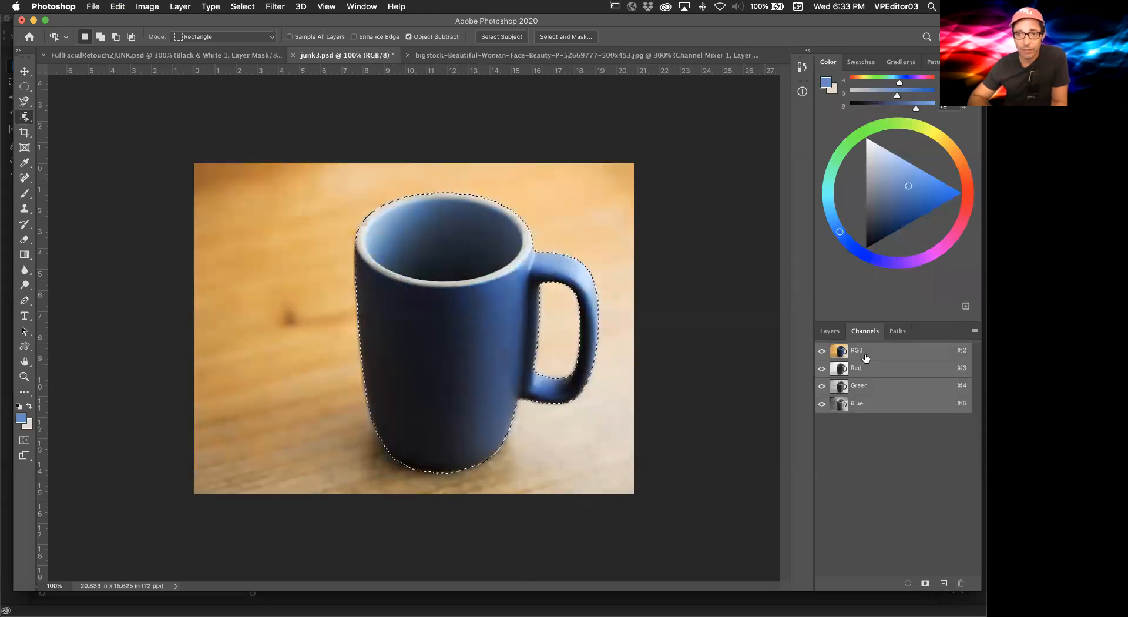
{"action": "left_click", "coordinate": [943, 583]}
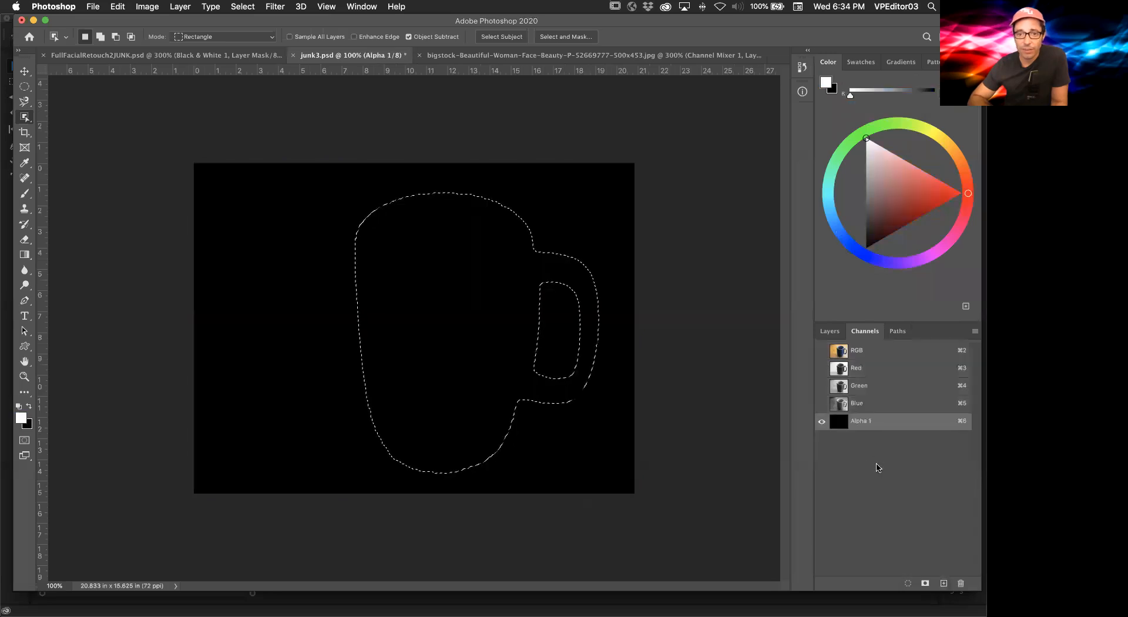
{"action": "left_click", "coordinate": [830, 331]}
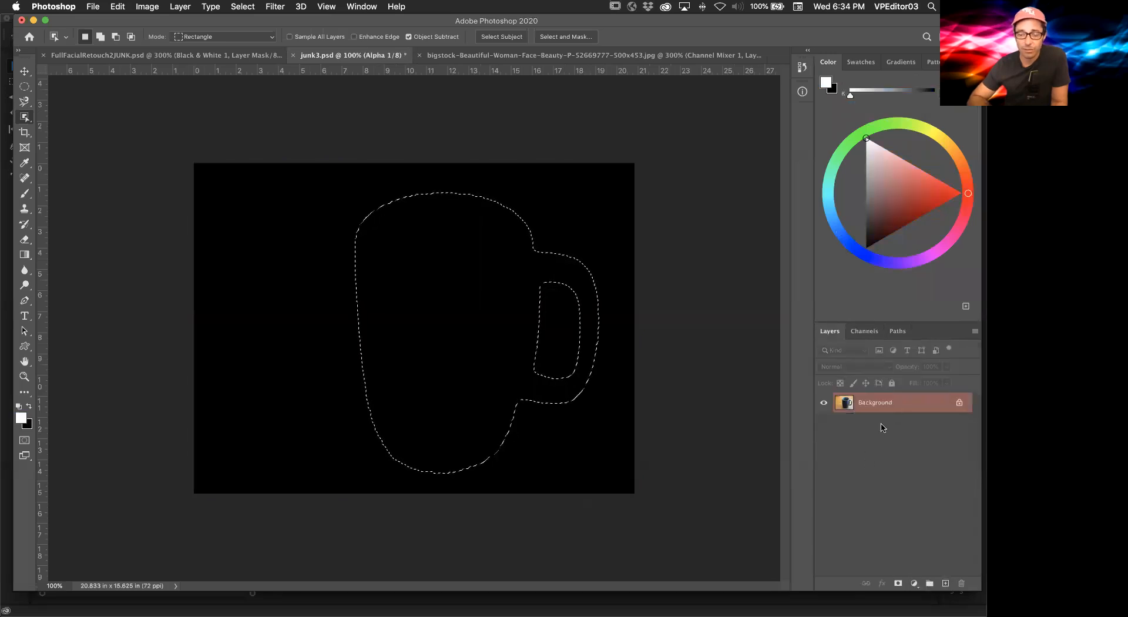
{"action": "key", "text": "super+z"}
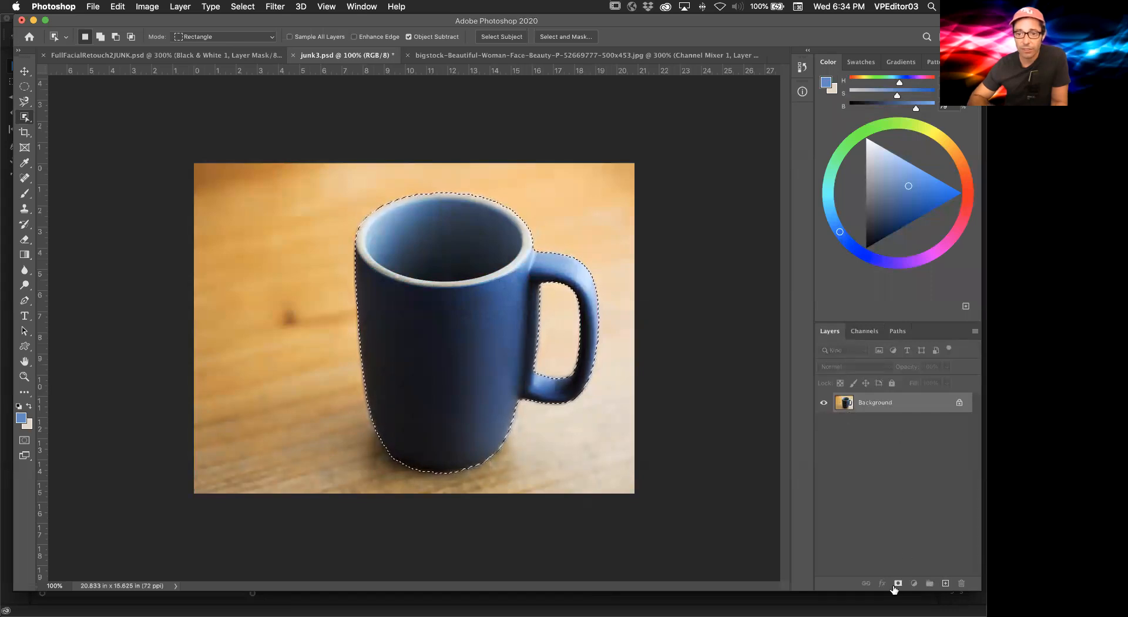
Step: Save the active mug selection as an alpha channel
{"action": "left_click", "coordinate": [864, 333]}
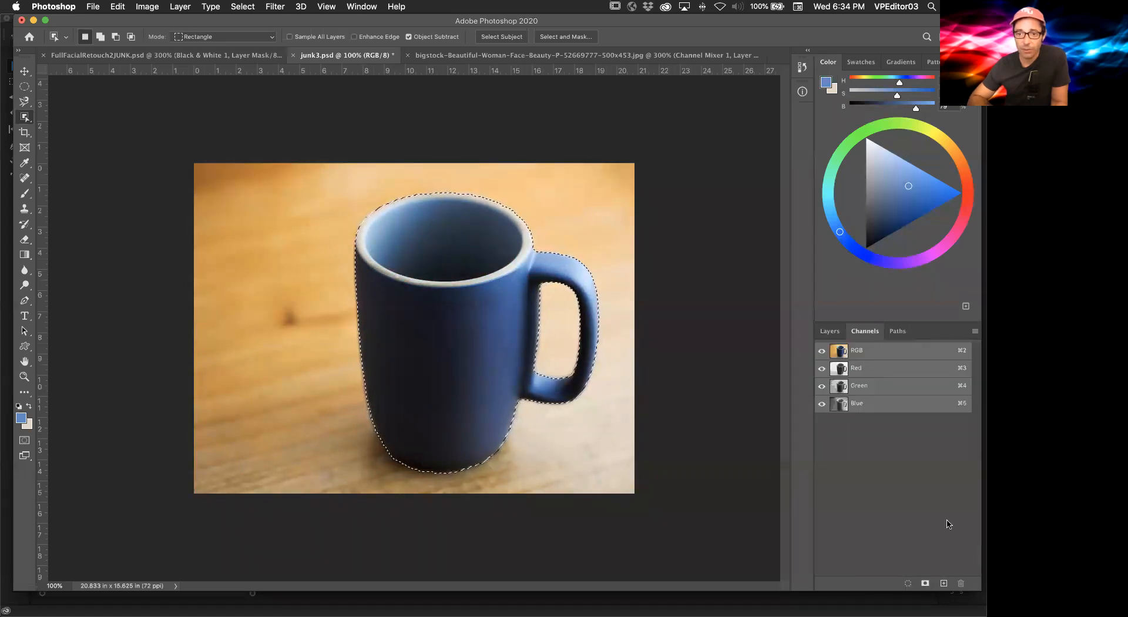
{"action": "right_click", "coordinate": [467, 323]}
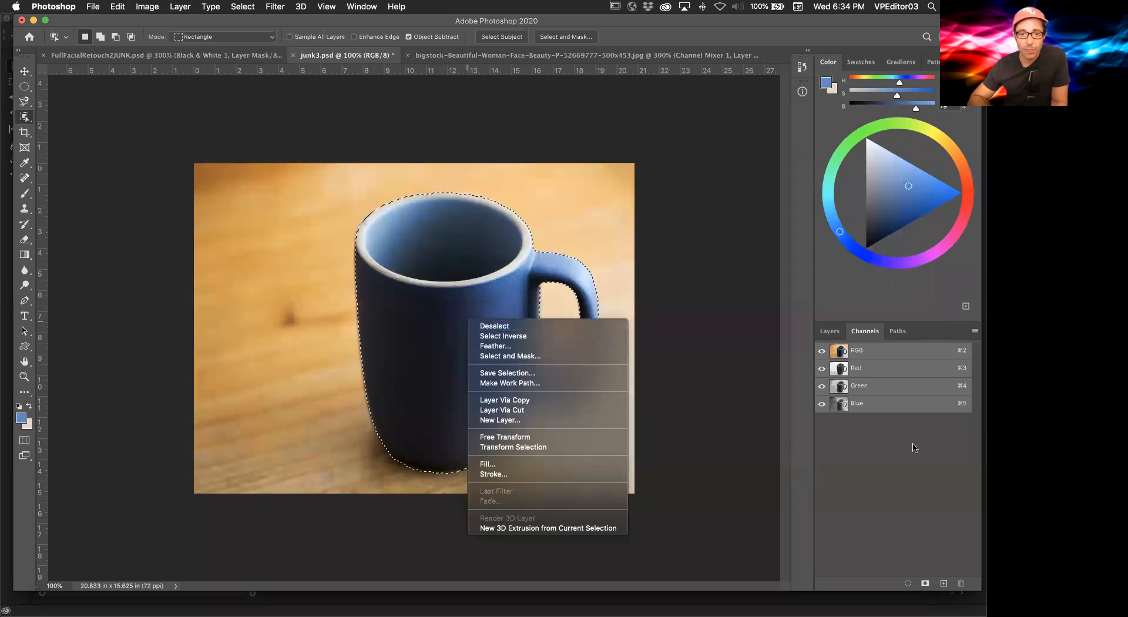
{"action": "left_click", "coordinate": [915, 465]}
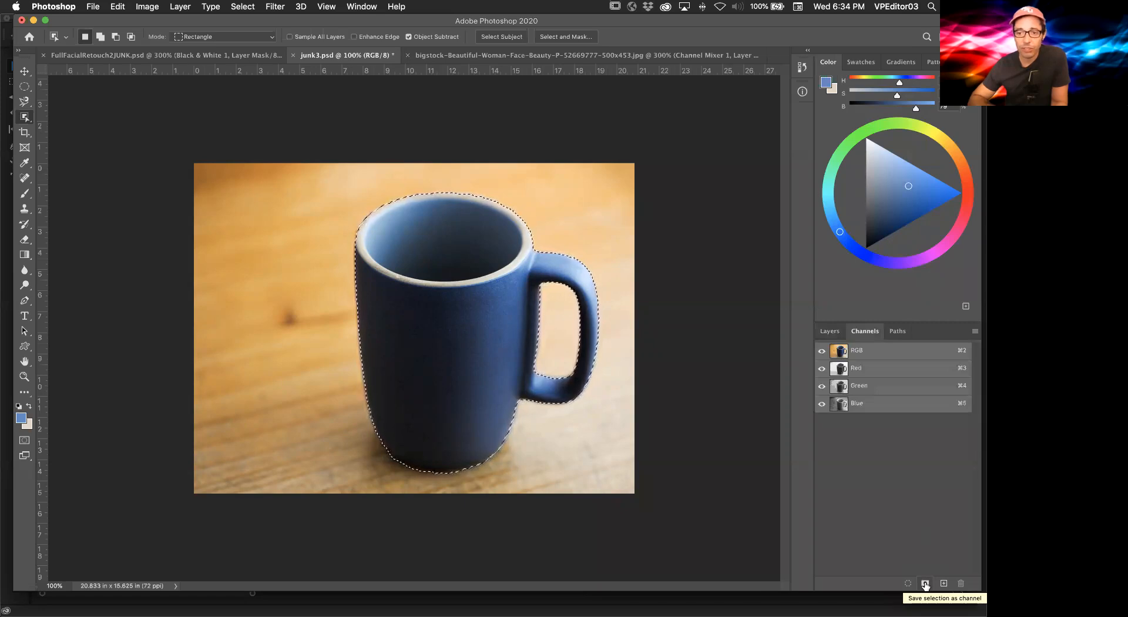
{"action": "left_click", "coordinate": [925, 584]}
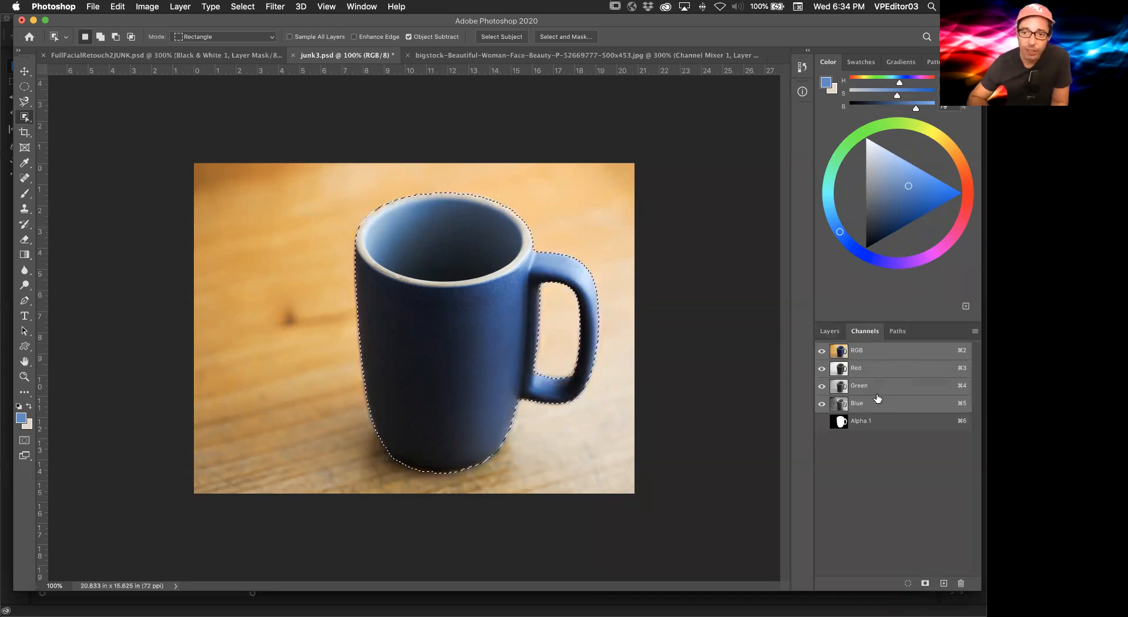
Step: Inspect the saved alpha channel alone, then overlay it on the RGB composite and toggle its visibility
{"action": "left_click", "coordinate": [889, 422]}
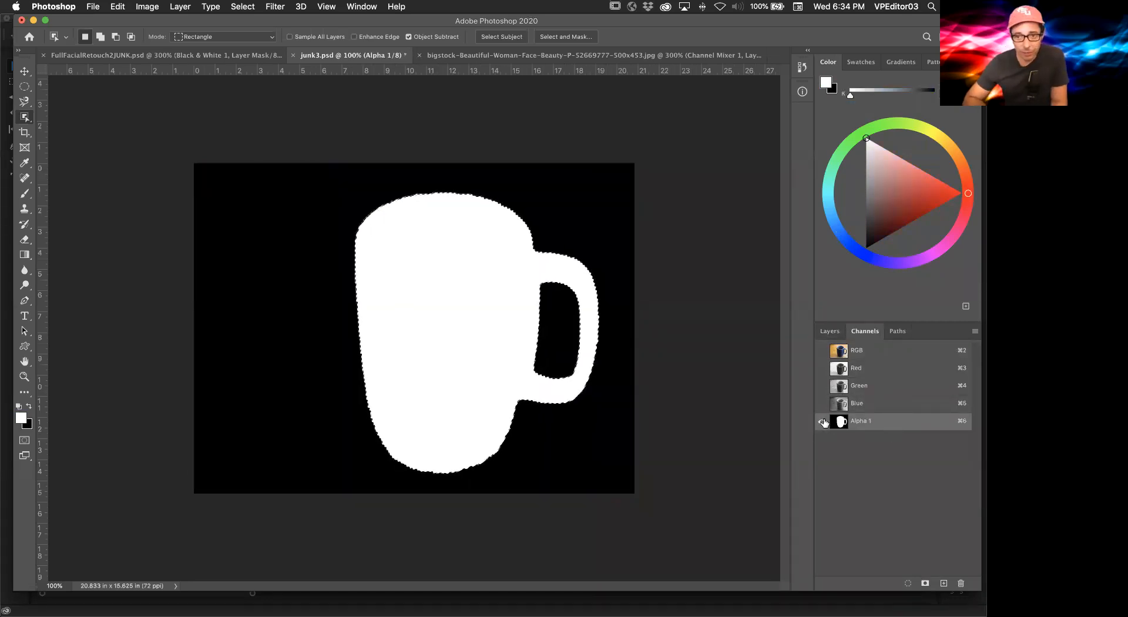
{"action": "left_click", "coordinate": [822, 351]}
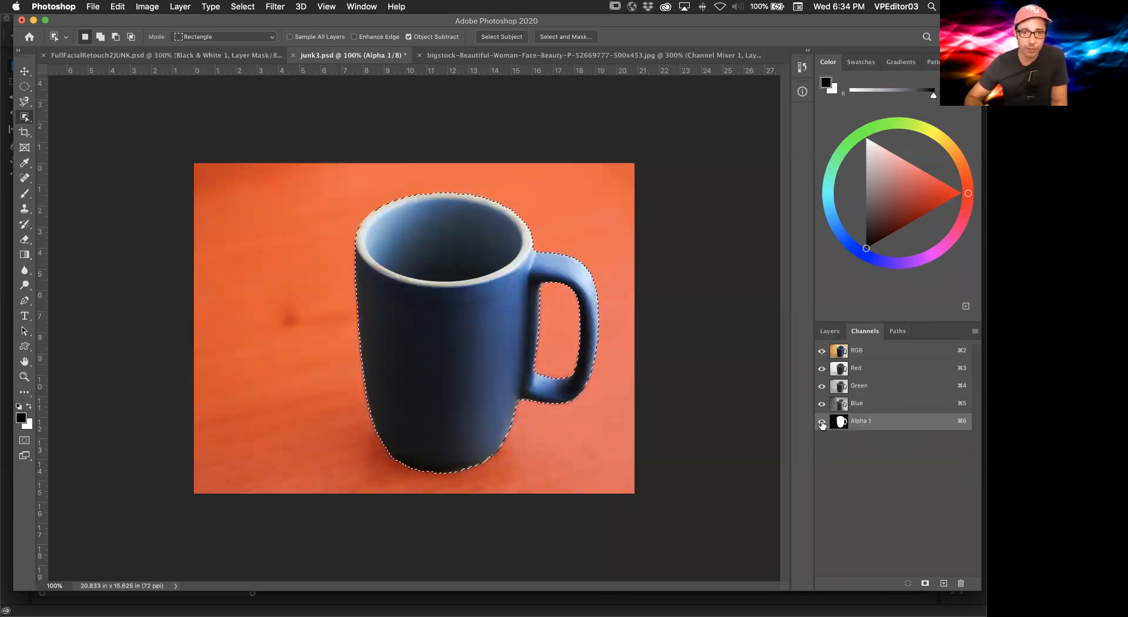
{"action": "left_click", "coordinate": [826, 422]}
{"action": "left_click", "coordinate": [825, 422]}
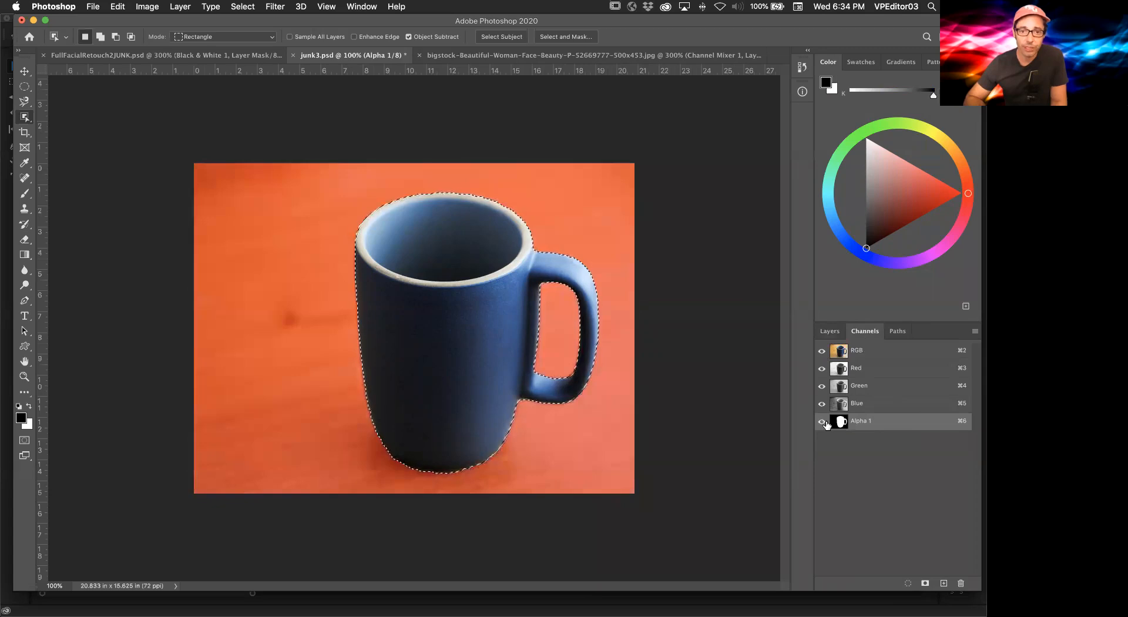
{"action": "left_click", "coordinate": [825, 423]}
{"action": "left_click", "coordinate": [825, 423]}
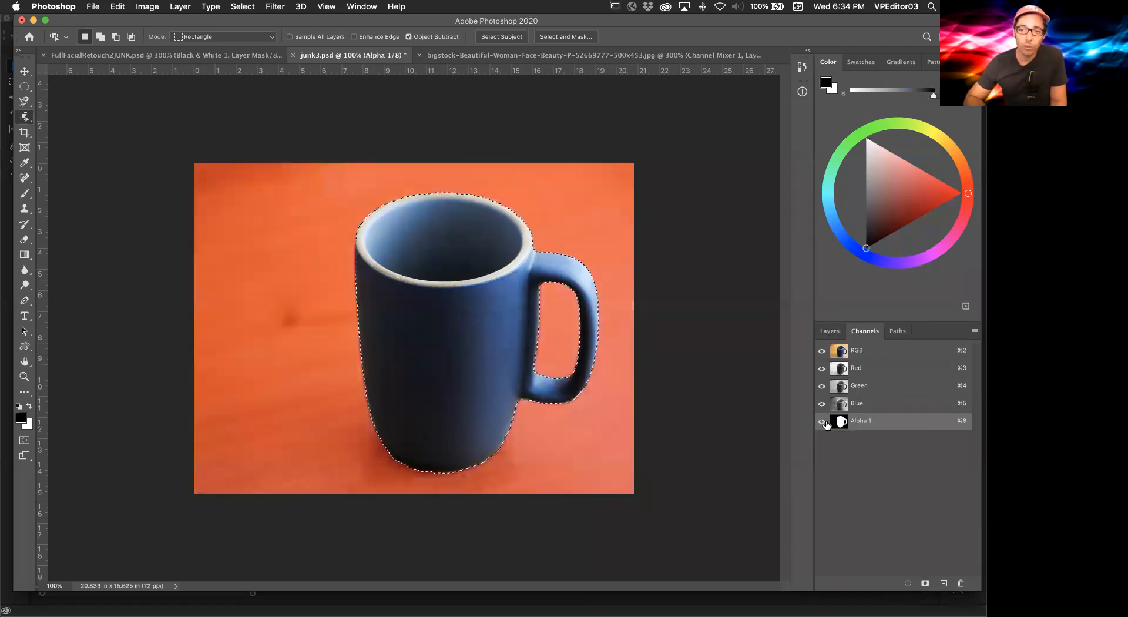
Step: Deselect the mug and save the document to the Desktop as aCup.psd in Photoshop format
{"action": "left_click", "coordinate": [829, 331]}
{"action": "key", "text": "super+d"}
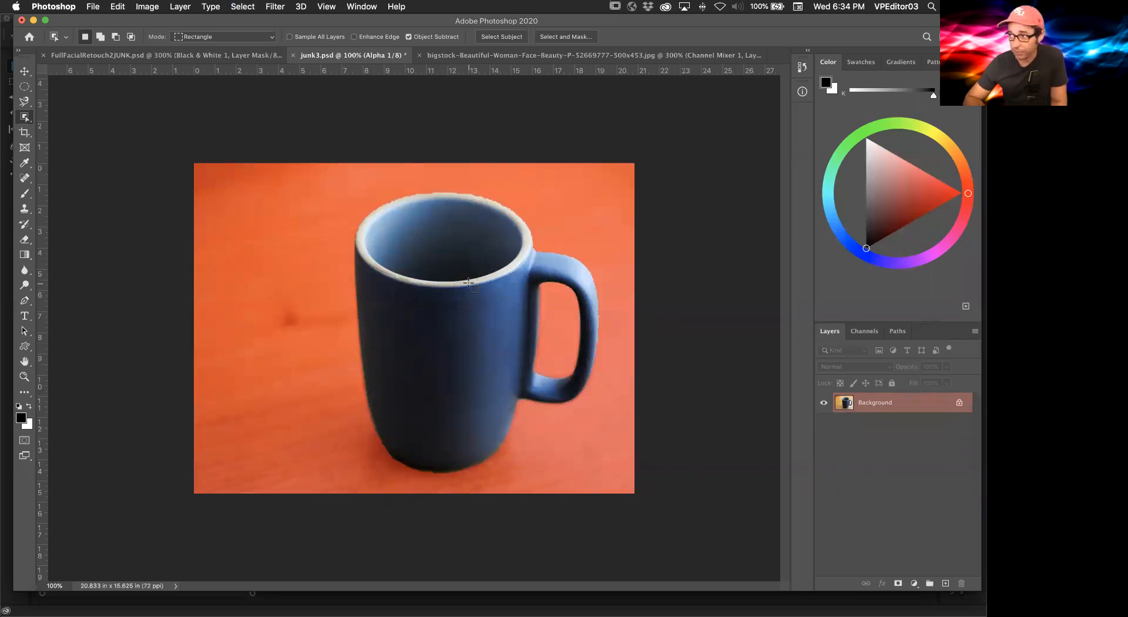
{"action": "left_click", "coordinate": [91, 7]}
{"action": "left_click", "coordinate": [120, 139]}
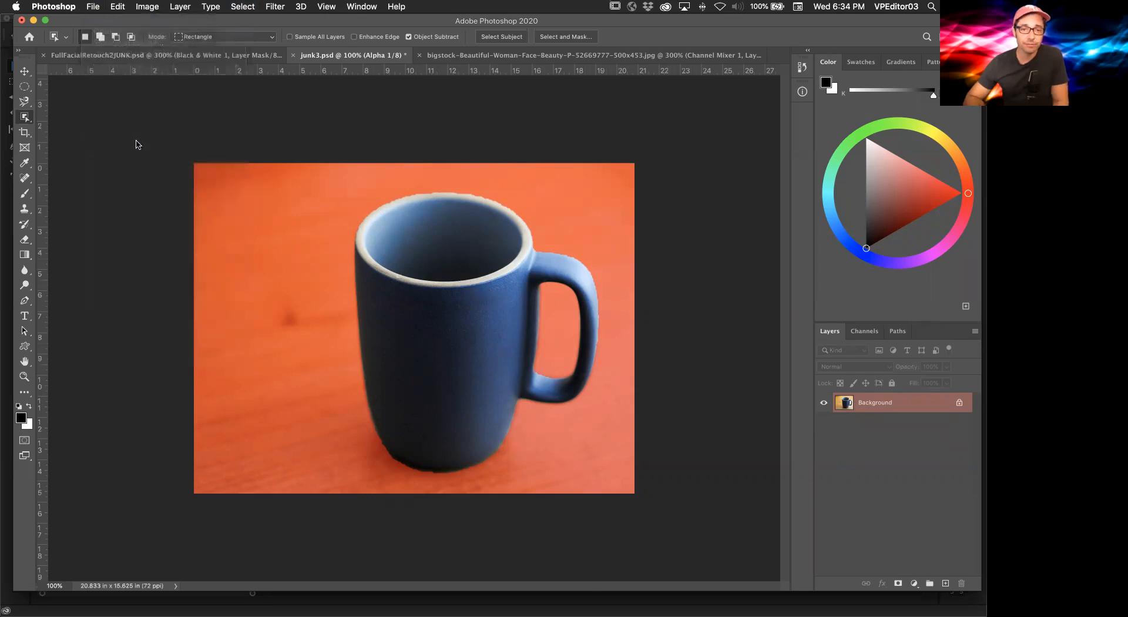
{"action": "type", "text": "acup"}
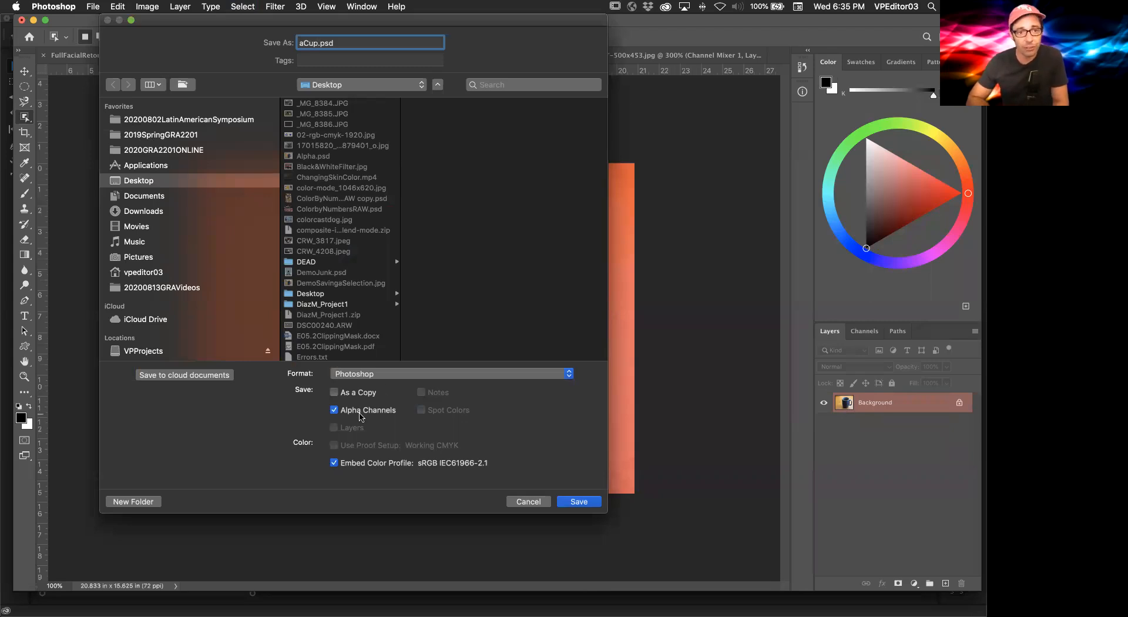
{"action": "left_click", "coordinate": [588, 503]}
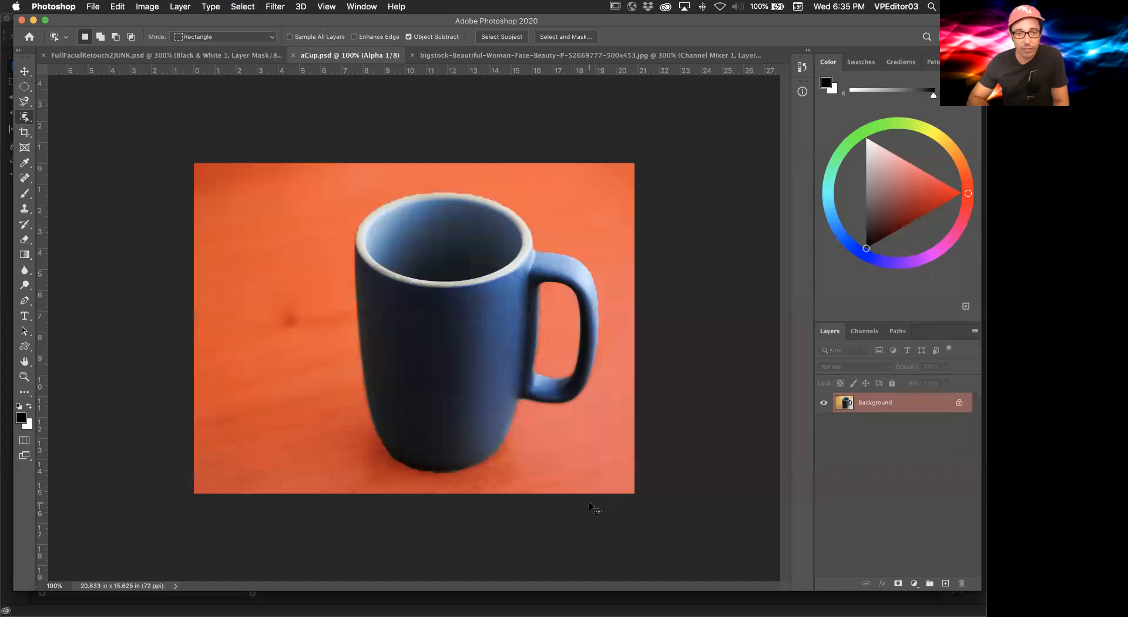
Step: Switch to Premiere Pro and use the Editing workspace
{"action": "key", "text": "super+Tab"}
{"action": "key", "text": "super+Tab"}
{"action": "key", "text": "super+Tab"}
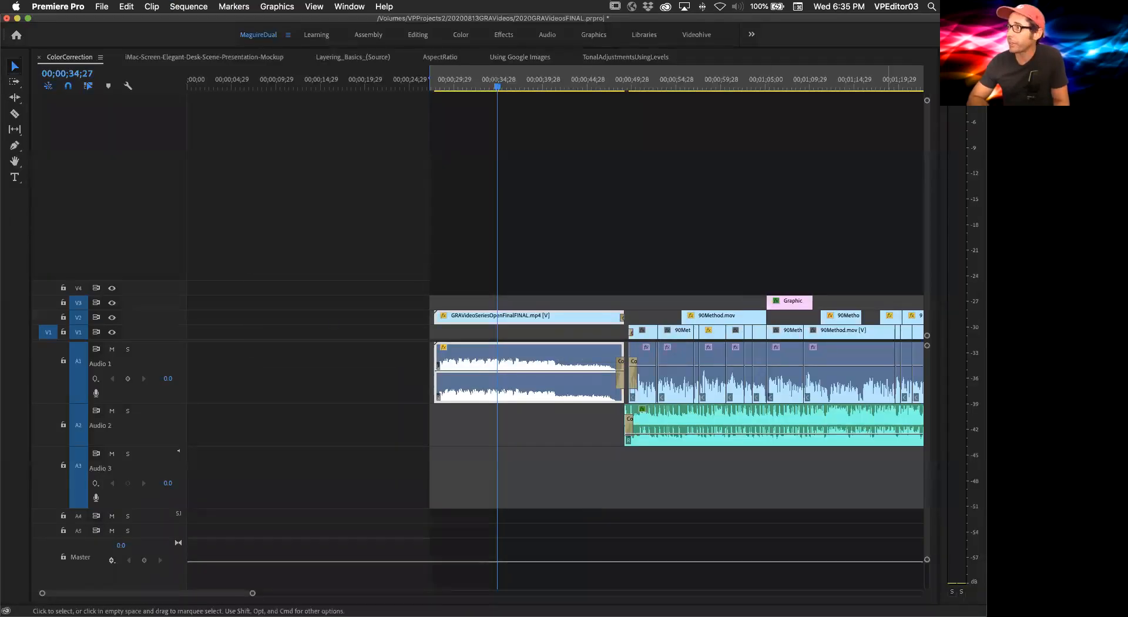
{"action": "left_click_drag", "start_coordinate": [1127, 35], "coordinate": [893, 133]}
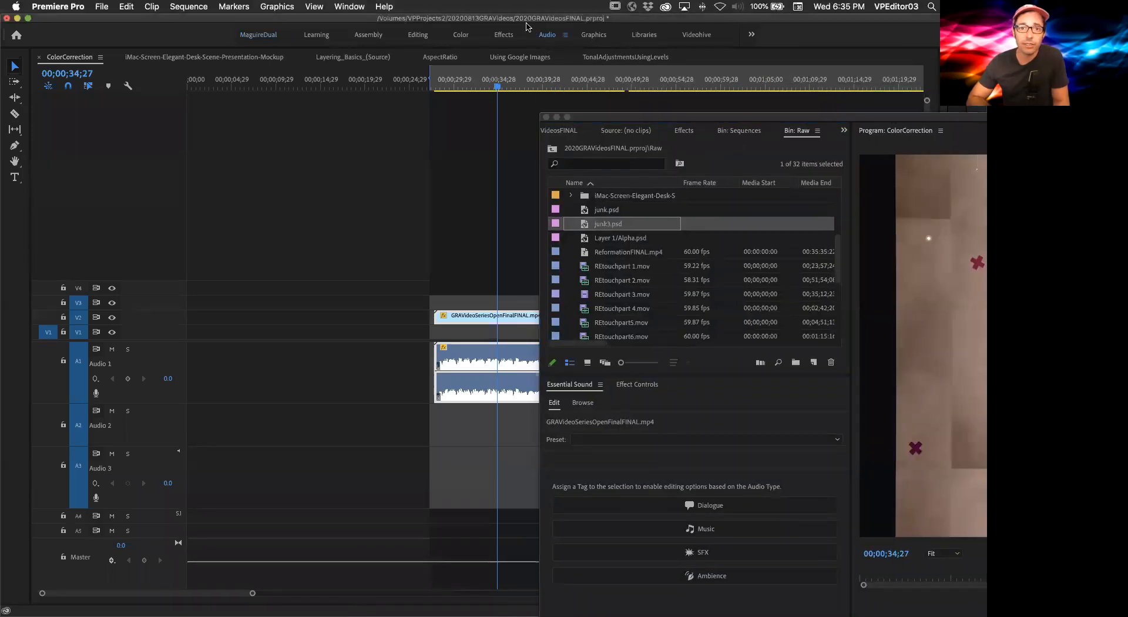
{"action": "left_click", "coordinate": [418, 34]}
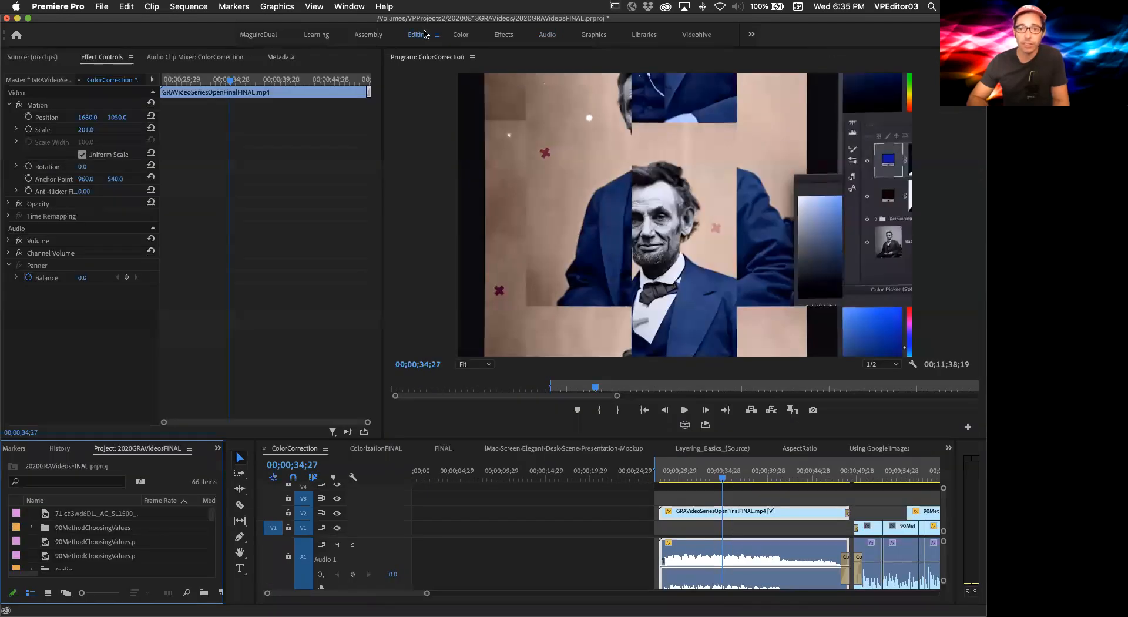
Step: Scrub through the opening clip of the ColorCorrection sequence and park the playhead at 00;00;37;28
{"action": "left_click", "coordinate": [704, 478]}
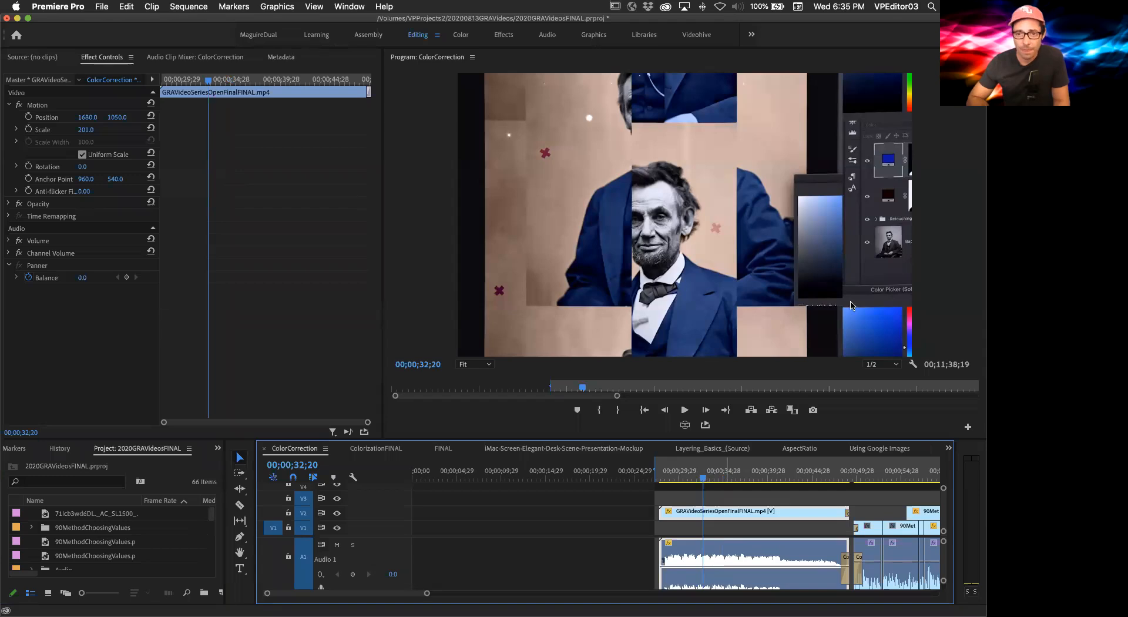
{"action": "left_click", "coordinate": [686, 476]}
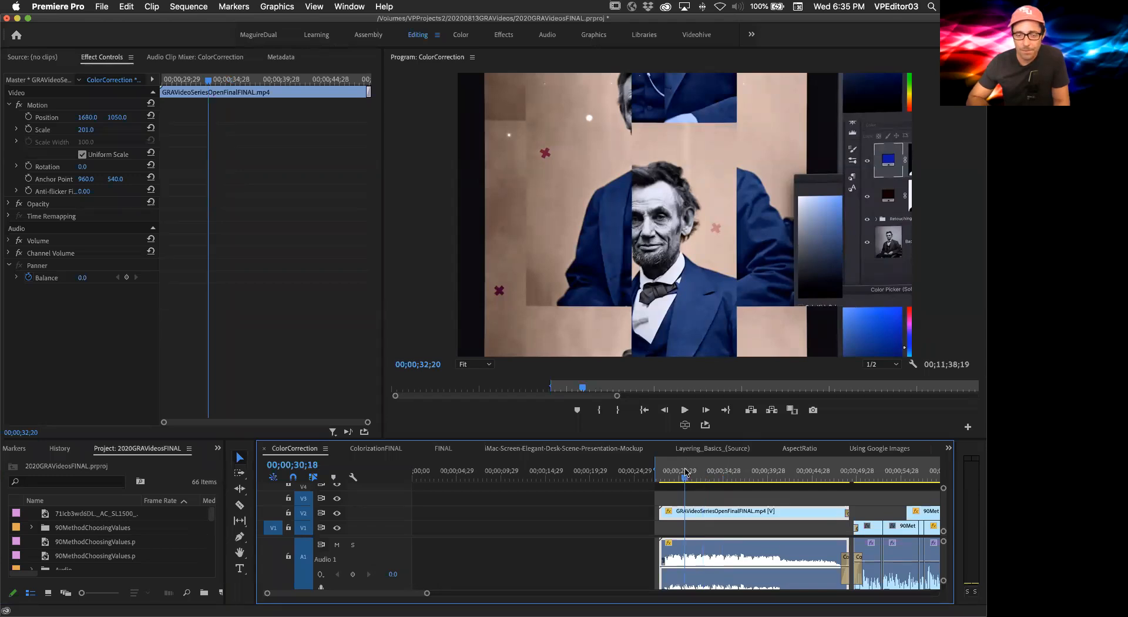
{"action": "left_click", "coordinate": [708, 476]}
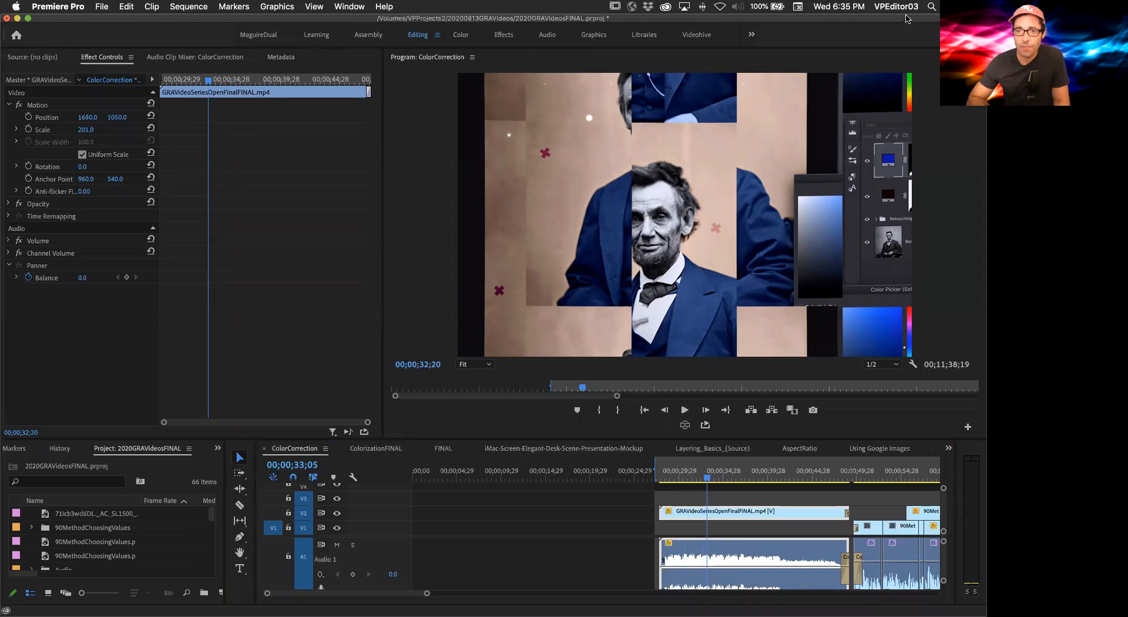
{"action": "left_click", "coordinate": [784, 475]}
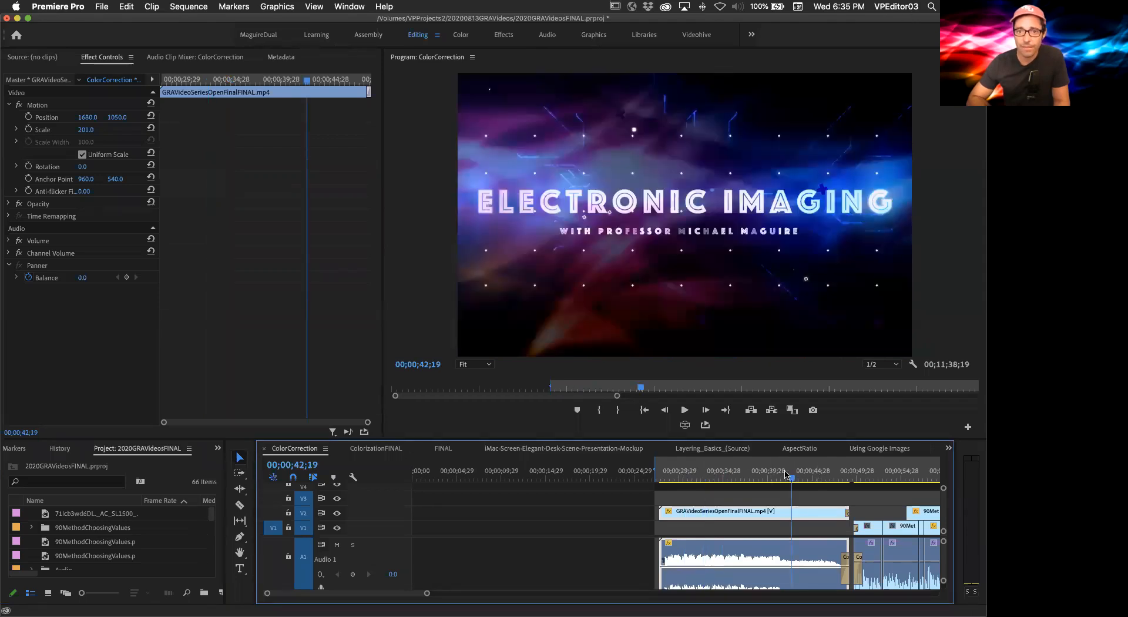
{"action": "left_click_drag", "start_coordinate": [784, 471], "coordinate": [750, 475]}
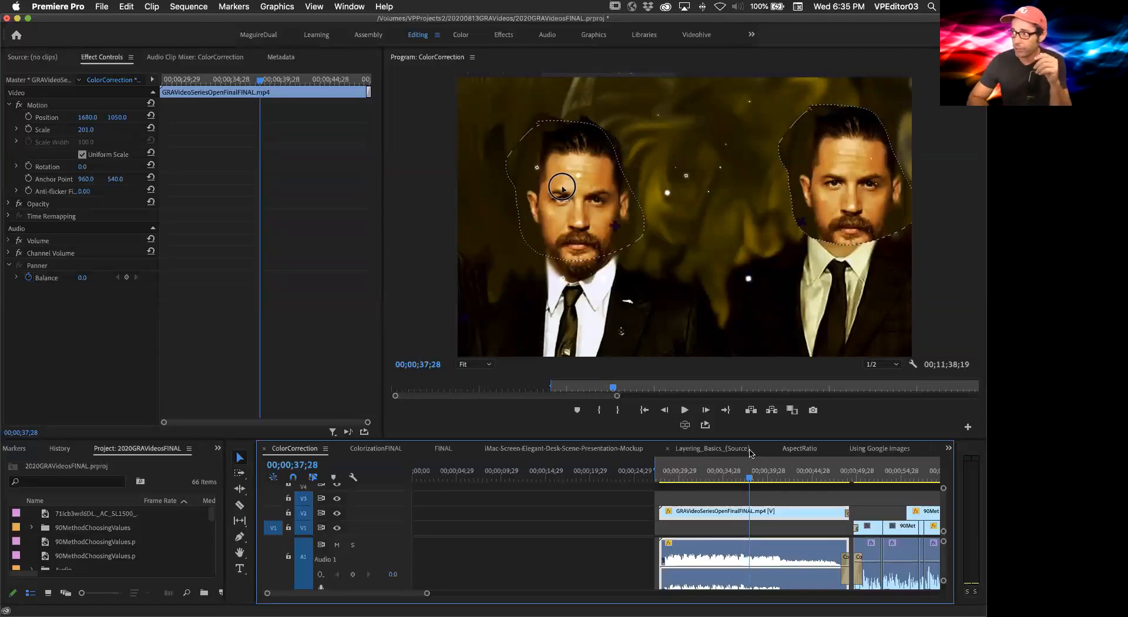
Step: Import aCup.psd from the Desktop into the 2020GRAVideosFINAL project
{"action": "left_click", "coordinate": [102, 7]}
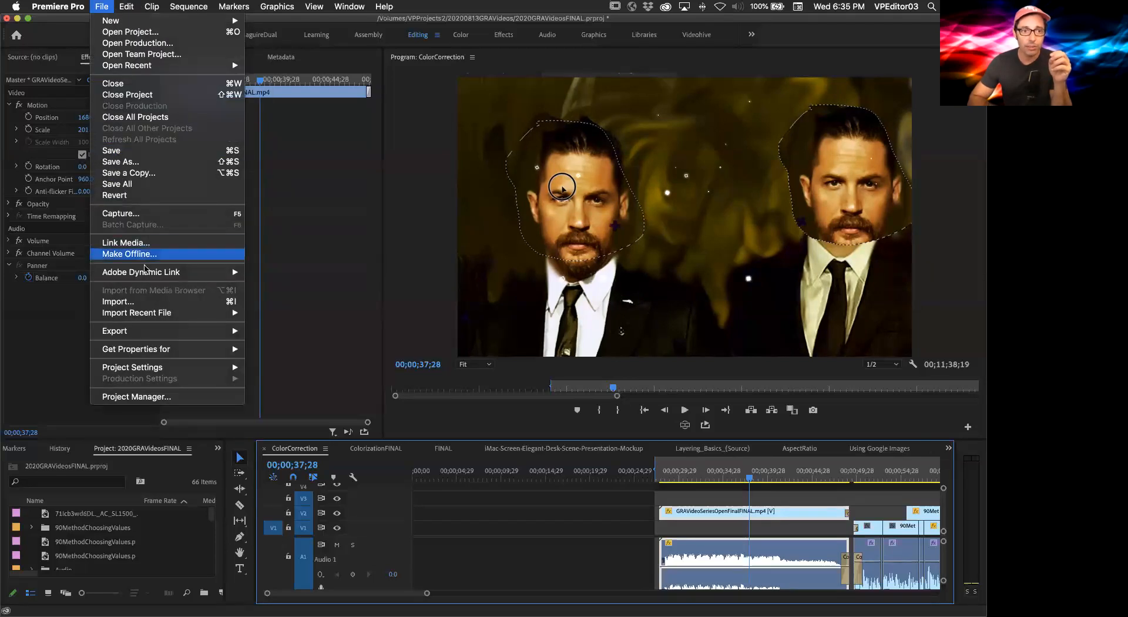
{"action": "left_click", "coordinate": [141, 303]}
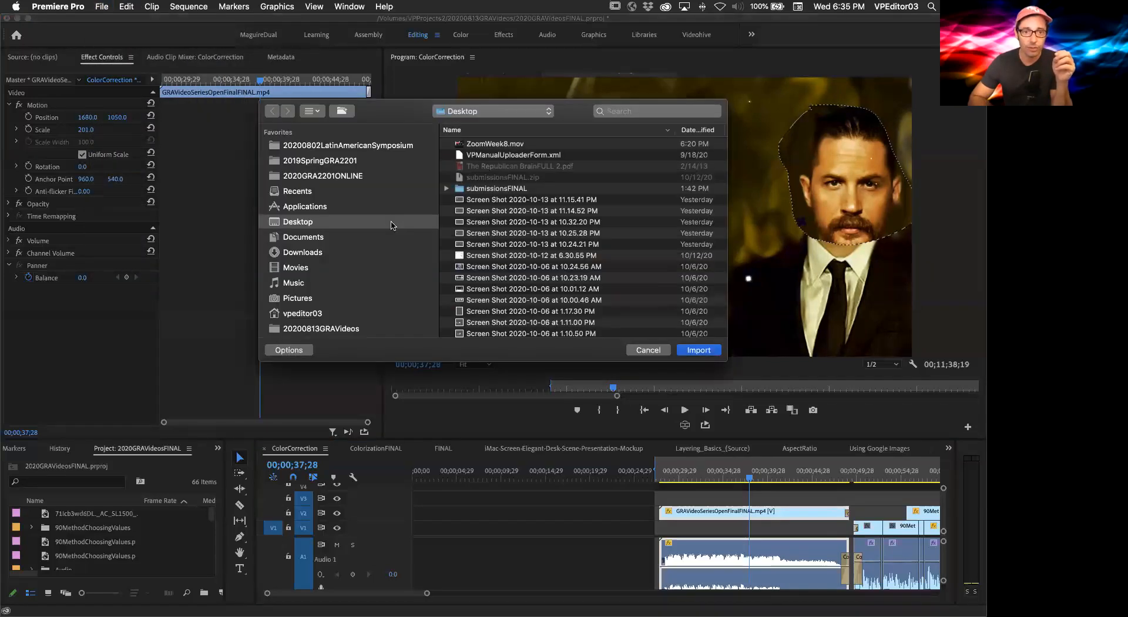
{"action": "scroll", "coordinate": [515, 213], "scroll_direction": "down", "scroll_amount": 10}
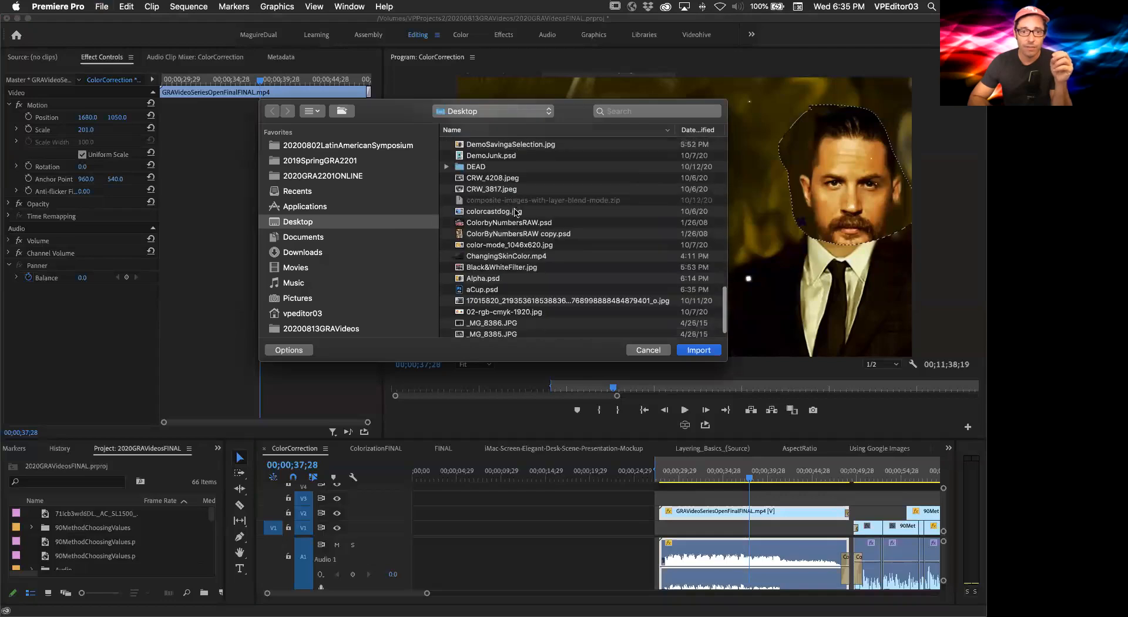
{"action": "left_click", "coordinate": [488, 275]}
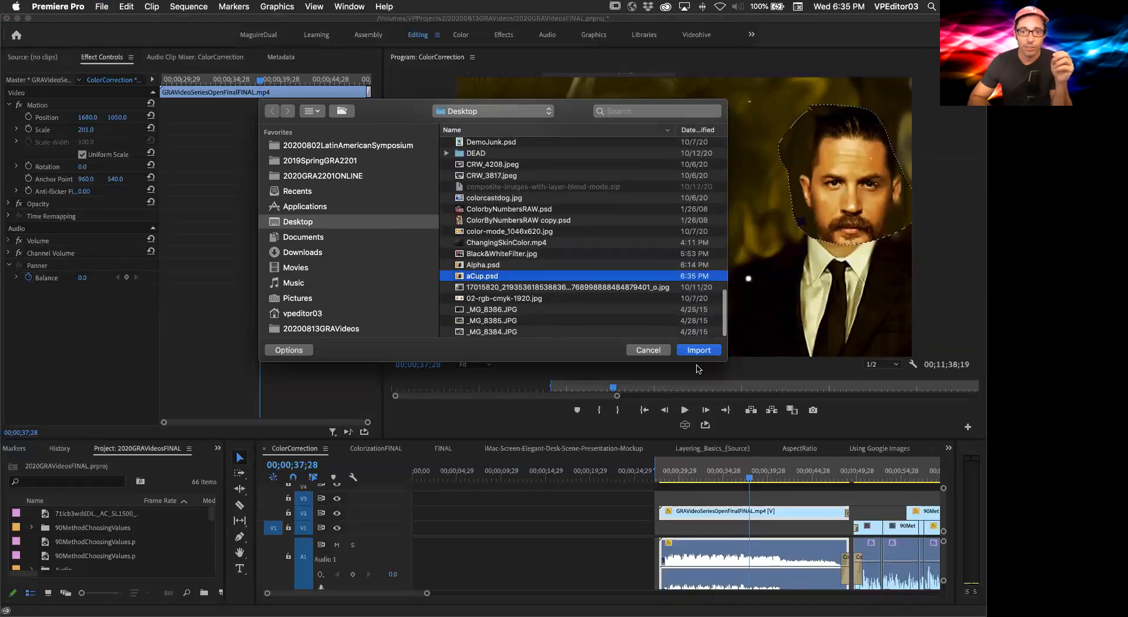
{"action": "key", "text": "Return"}
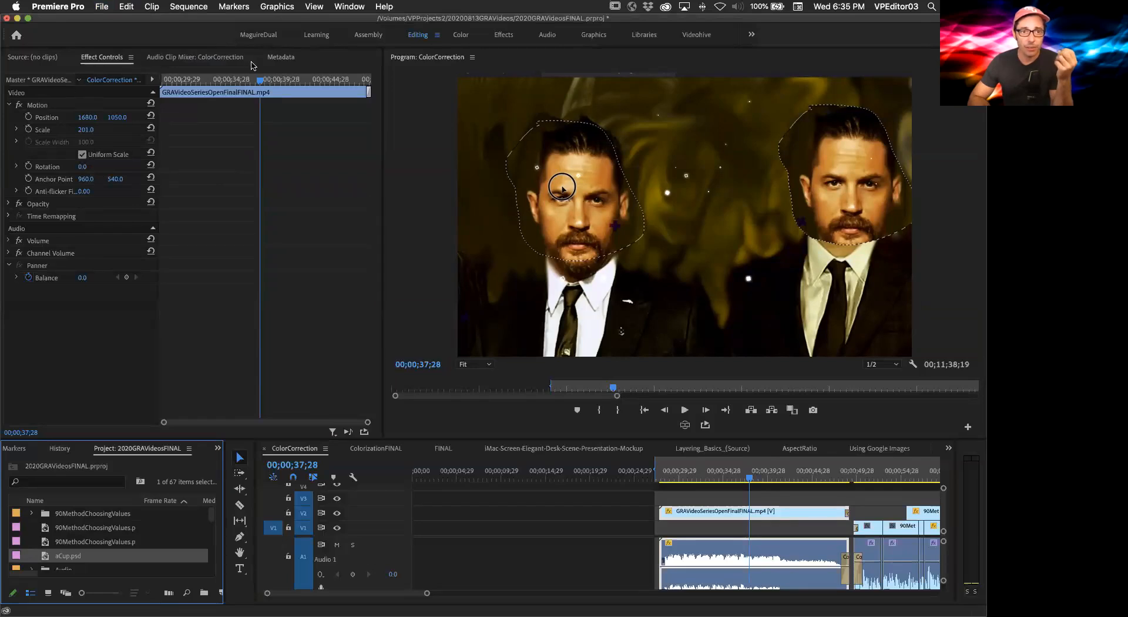
Step: Place aCup.psd on track V3 of the ColorCorrection sequence, above the GRAVideoSeriesOpenFinalFINAL.mp4 clip and spanning the playhead
{"action": "left_click", "coordinate": [57, 59]}
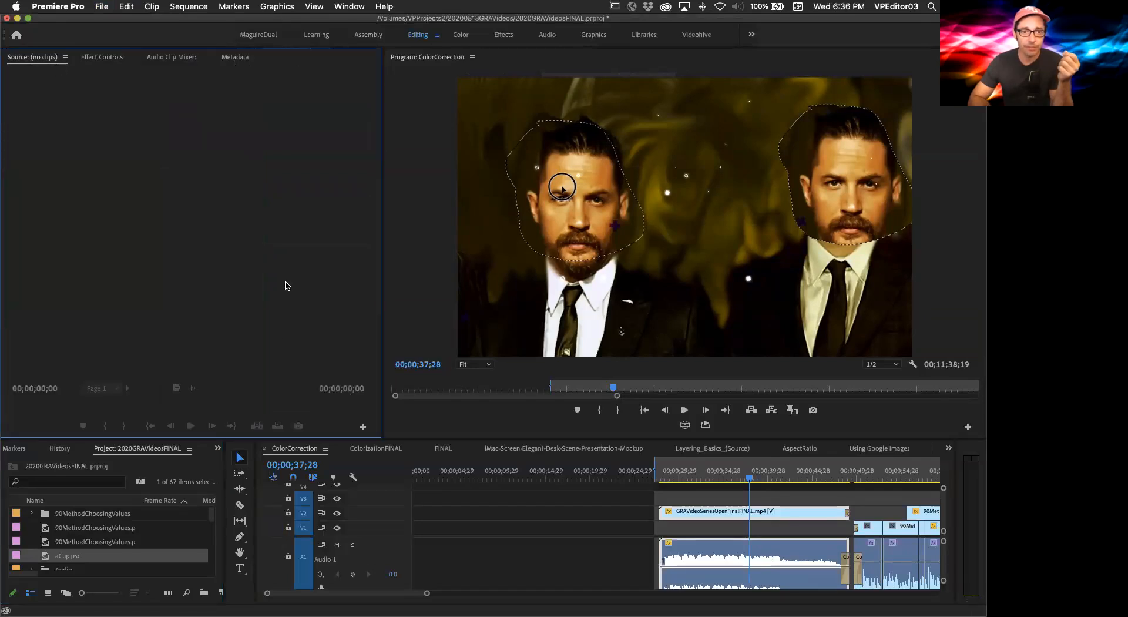
{"action": "left_click", "coordinate": [116, 447]}
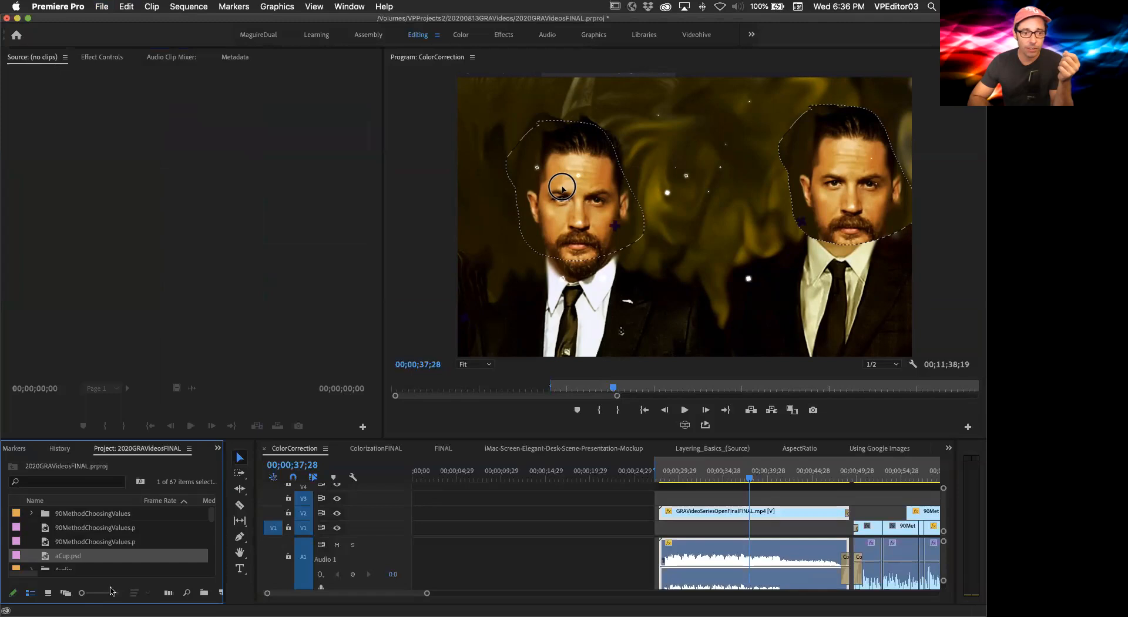
{"action": "left_click", "coordinate": [60, 555]}
{"action": "left_click_drag", "start_coordinate": [43, 558], "coordinate": [739, 497]}
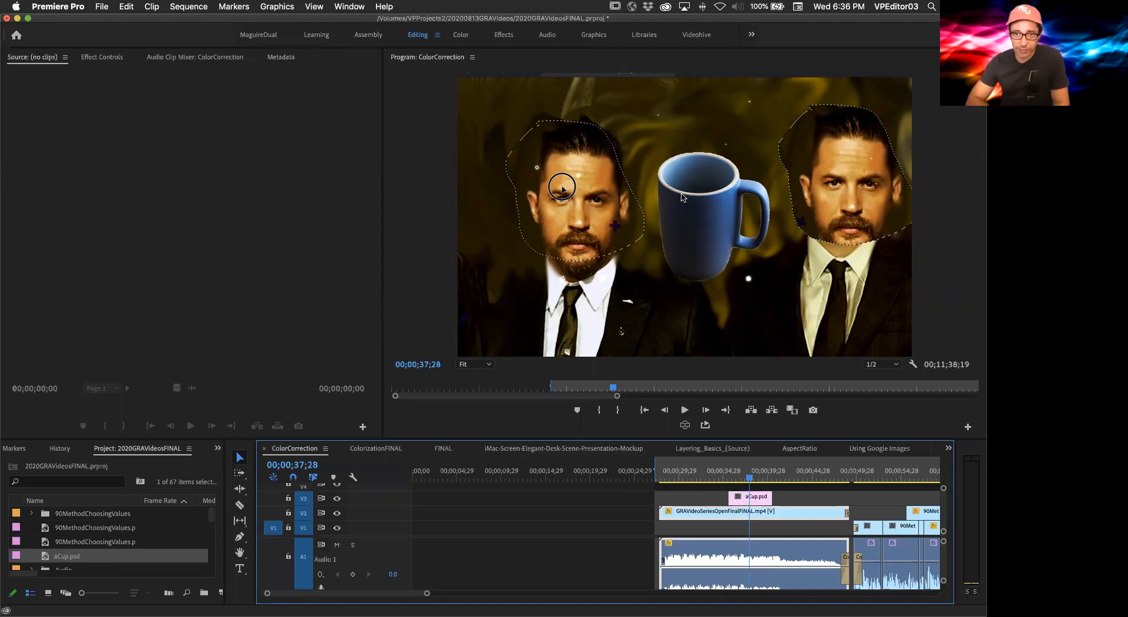
{"action": "key", "text": "super+t"}
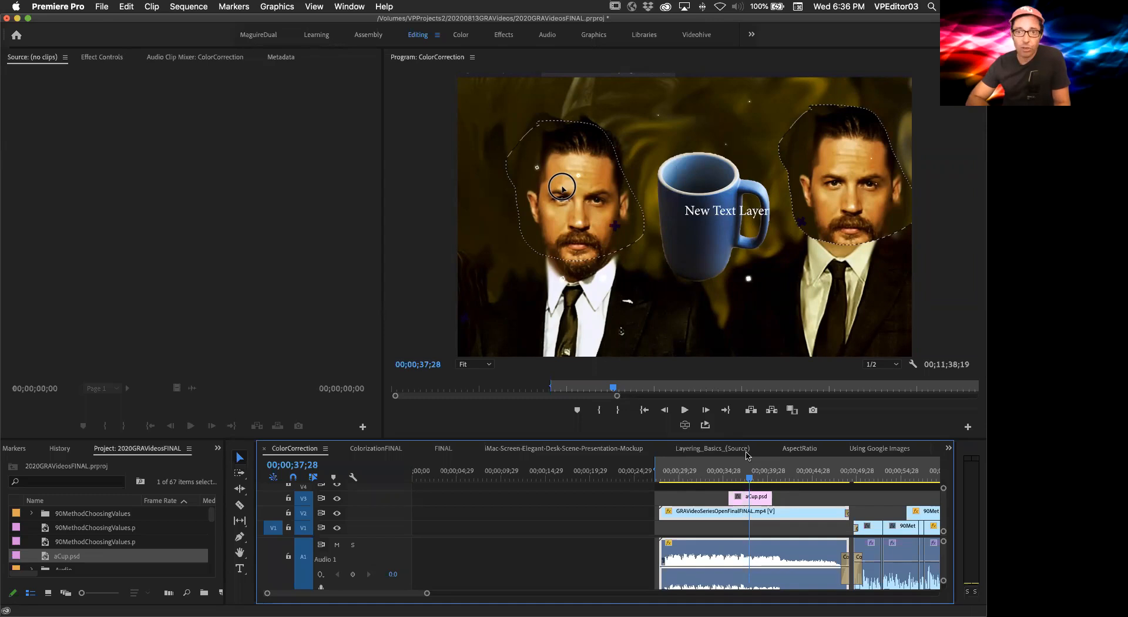
{"action": "key", "text": "super+z"}
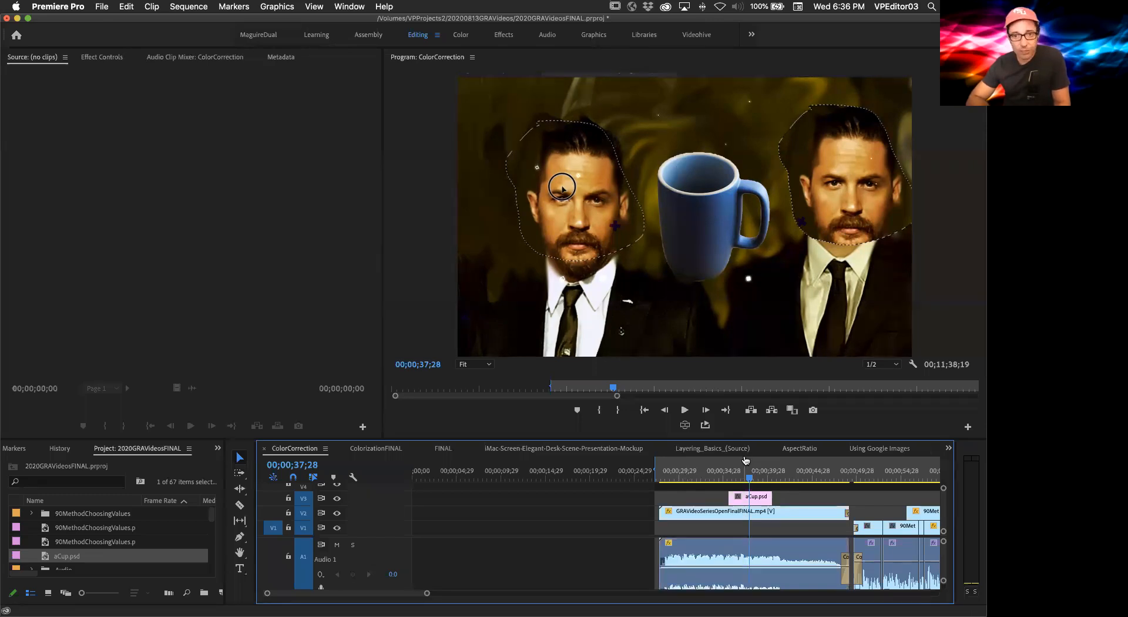
Step: Switch back to Photoshop with the aCup.psd document
{"action": "key", "text": "super+Tab"}
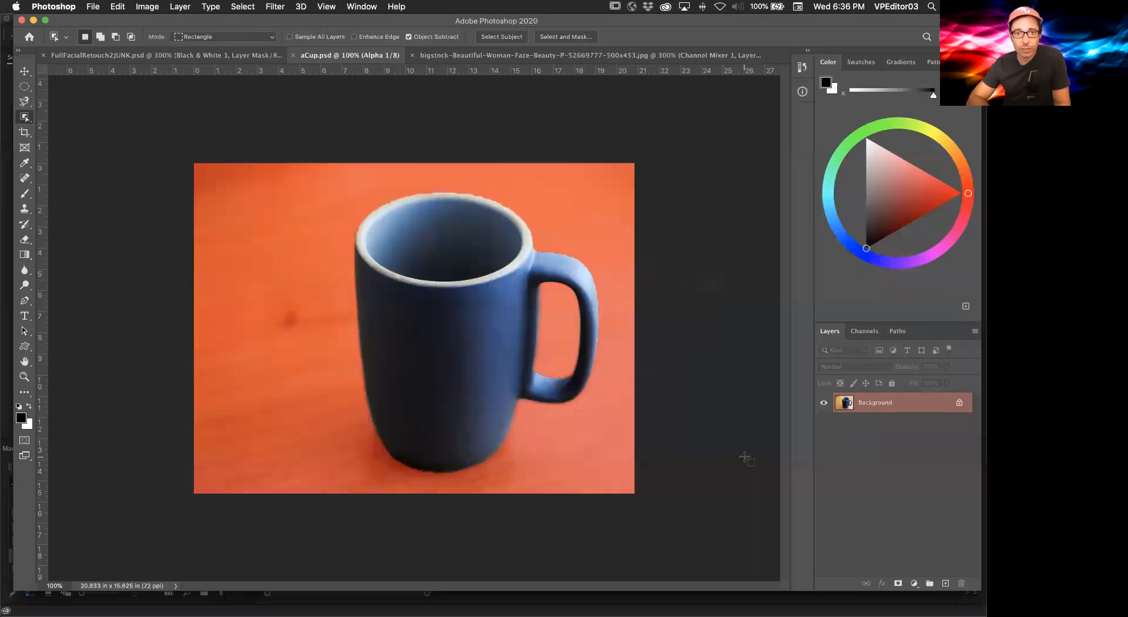